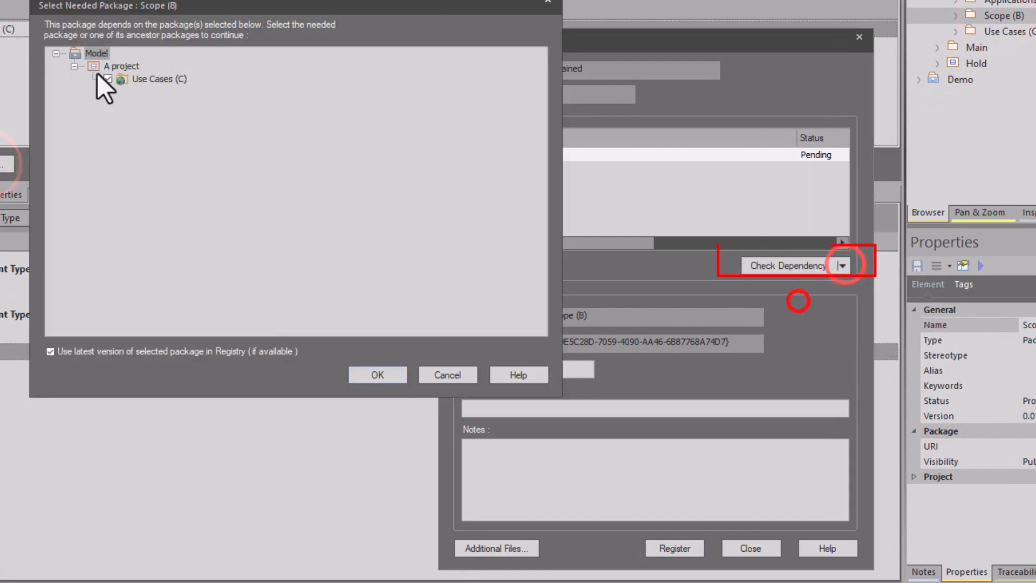
Add Use Cases (C), using its latest registry version, as the needed package for Scope (B)
left_click(162, 77)
left_click(114, 350)
left_click(110, 350)
left_click(389, 372)
left_click(796, 155)
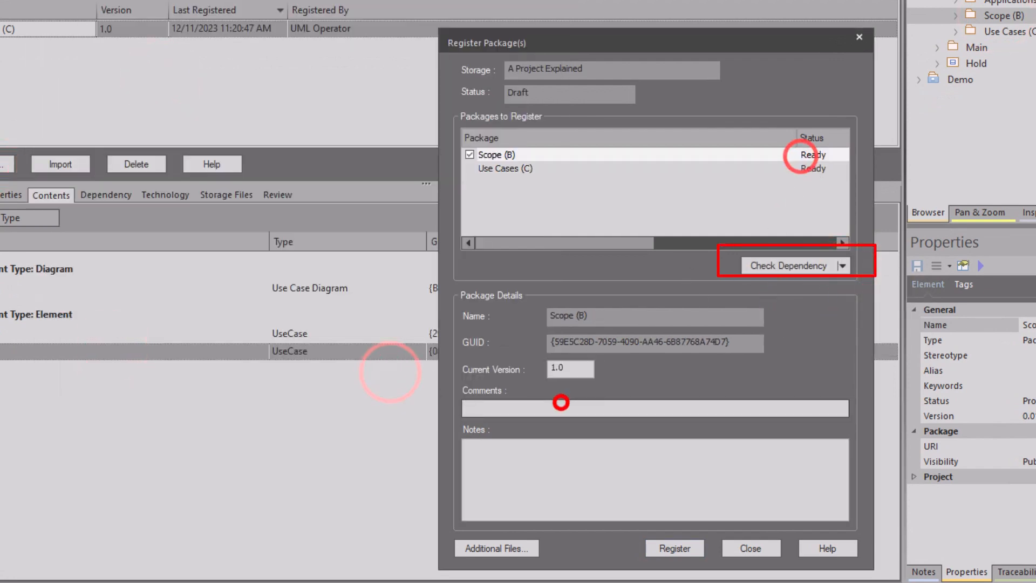
Register the Scope (B) package with its Use Cases (C) dependency, giving it the comment Normative
left_click(557, 169)
left_click(513, 155)
left_click(675, 548)
left_click(627, 342)
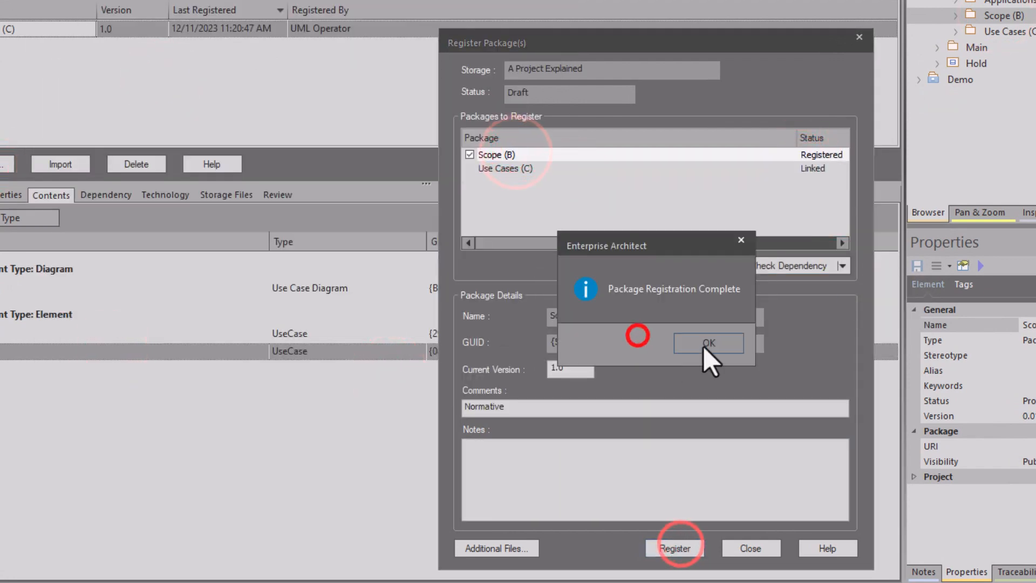
left_click(702, 399)
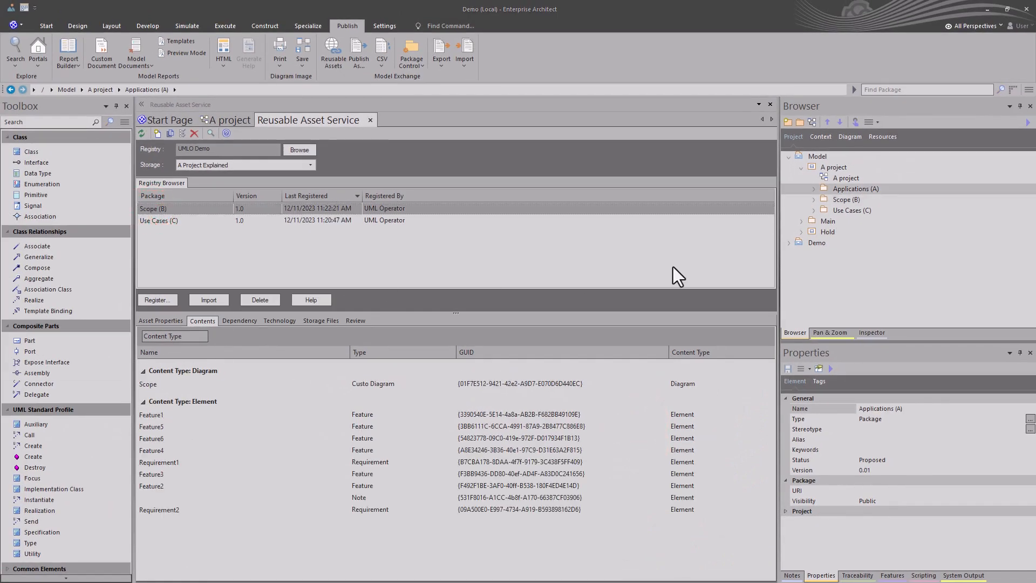
Start registering the Applications (A) package and resolve its dependency by selecting Scope (B) as the needed package
left_click(843, 186)
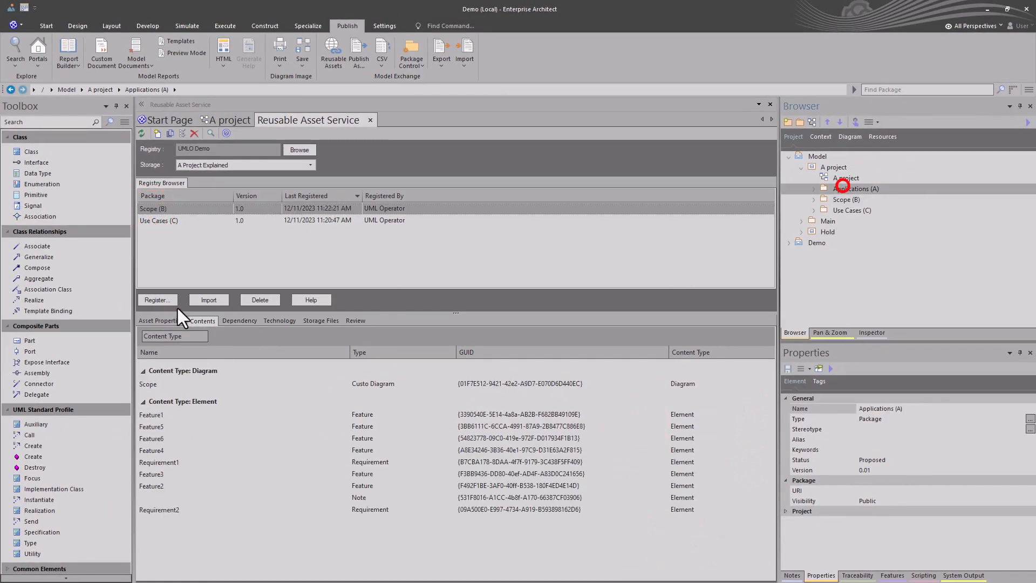
left_click(162, 299)
left_click(738, 371)
left_click(719, 377)
left_click(267, 246)
left_click(255, 424)
left_click(260, 426)
left_click(422, 442)
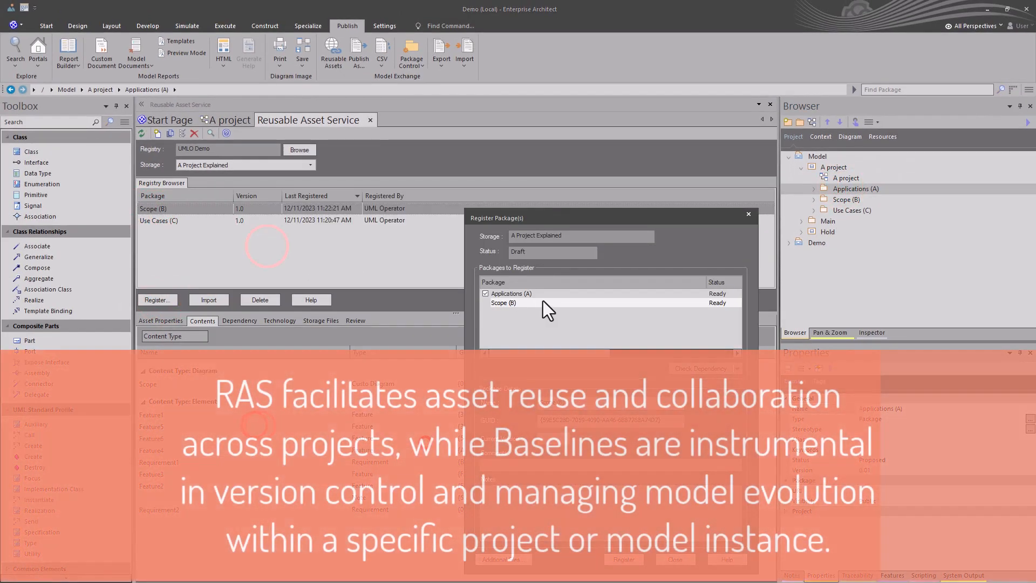
Register Applications (A) as version 1.0 with the comment Complete and view the packages in the registry
left_click(485, 293)
left_click(600, 407)
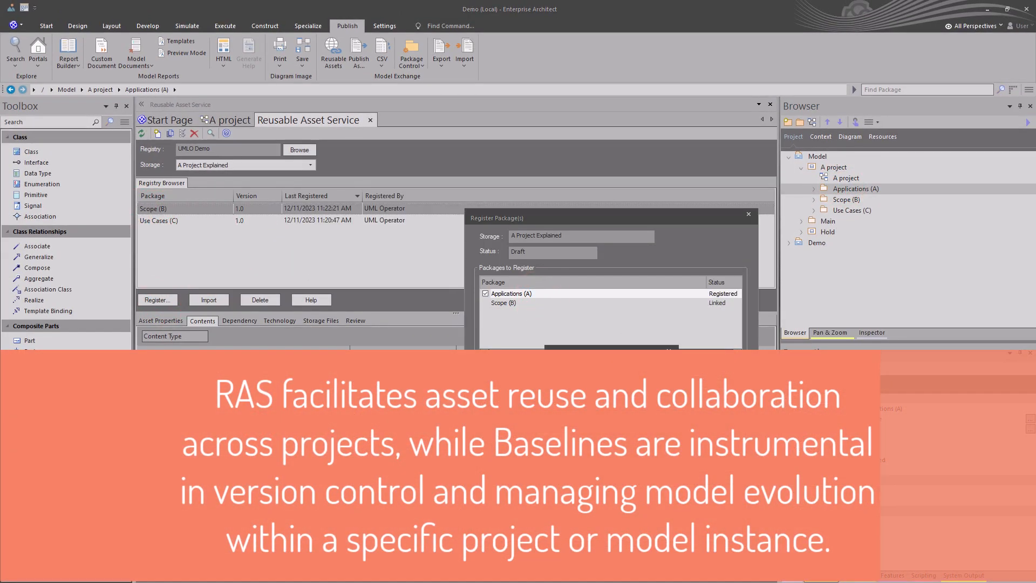
left_click(645, 407)
left_click(166, 210)
left_click(150, 222)
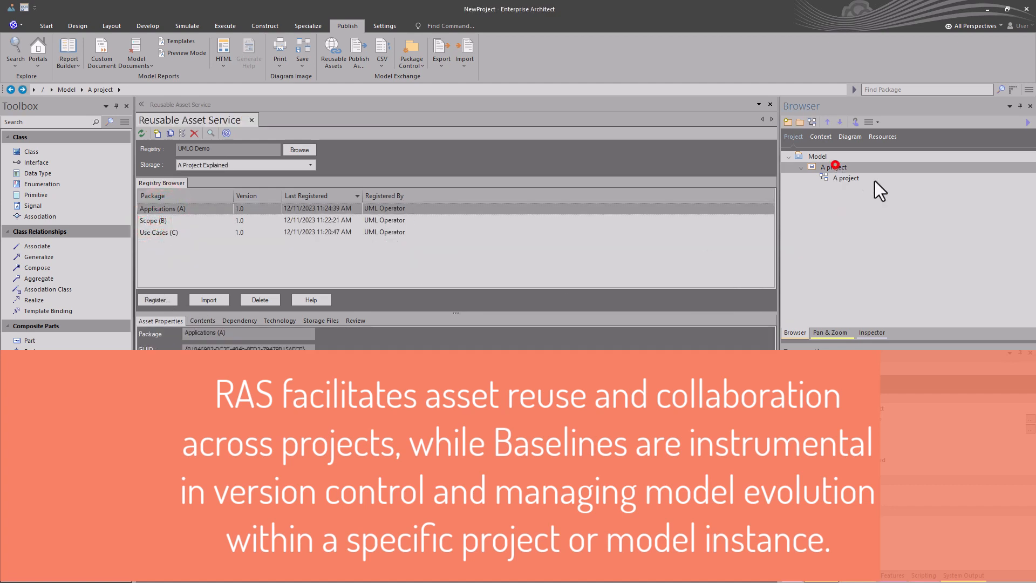
Import Applications (A) and its dependents from the registry into the A project package of the NewProject model
left_click(836, 167)
left_click(162, 209)
left_click(203, 300)
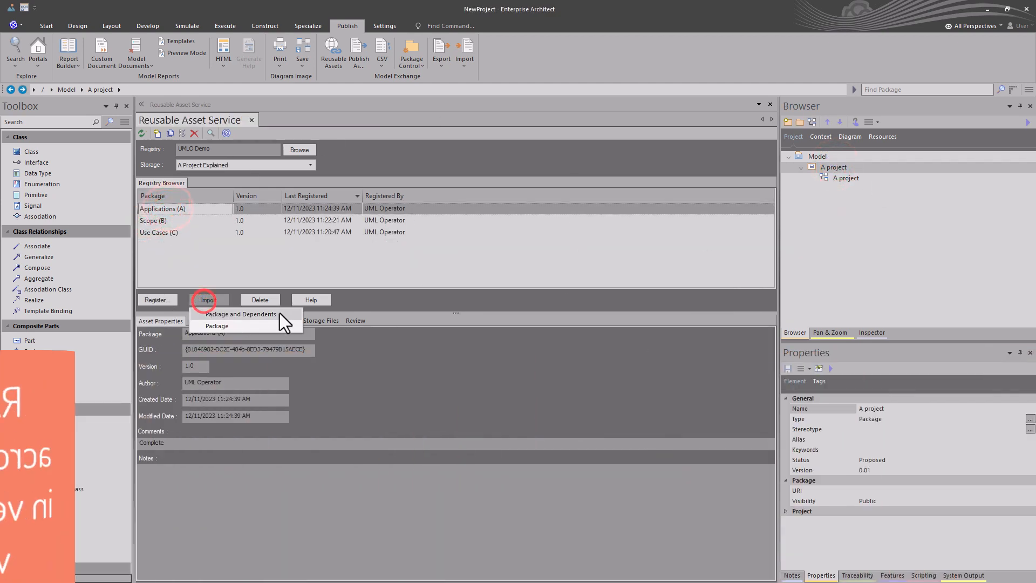
left_click(278, 312)
left_click(537, 327)
left_click(550, 321)
Expand the imported Applications (A), Scope (B) and Use Cases (C) packages and open their diagrams for review
left_click(813, 157)
left_click(812, 168)
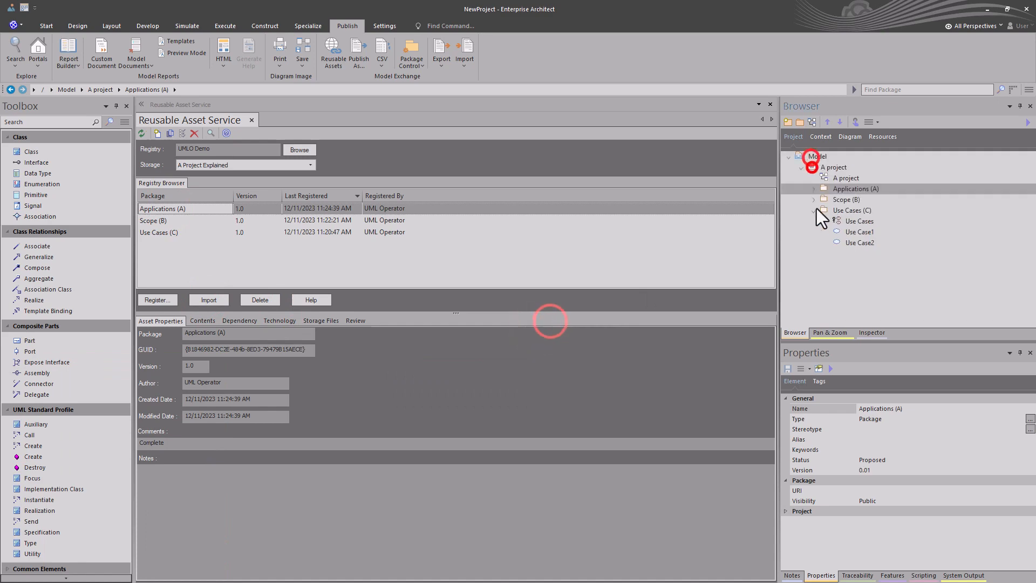
double_click(816, 209)
left_click(814, 188)
double_click(852, 212)
left_click(815, 190)
left_click(815, 199)
left_click(841, 222)
left_click(814, 200)
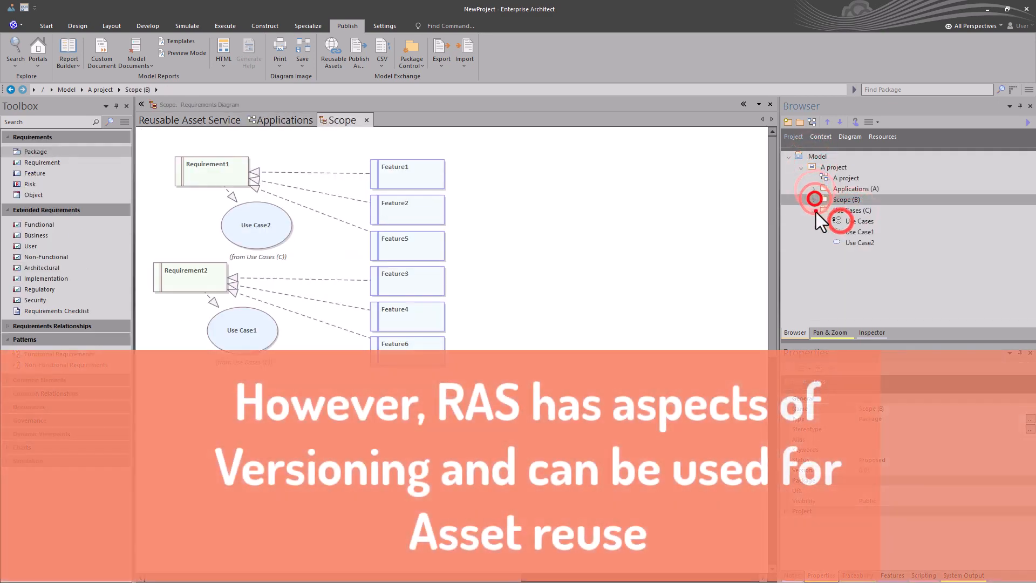
left_click(814, 211)
double_click(834, 222)
Import Scope (B) and its dependents into A project and open the imported packages' diagrams
left_click(168, 221)
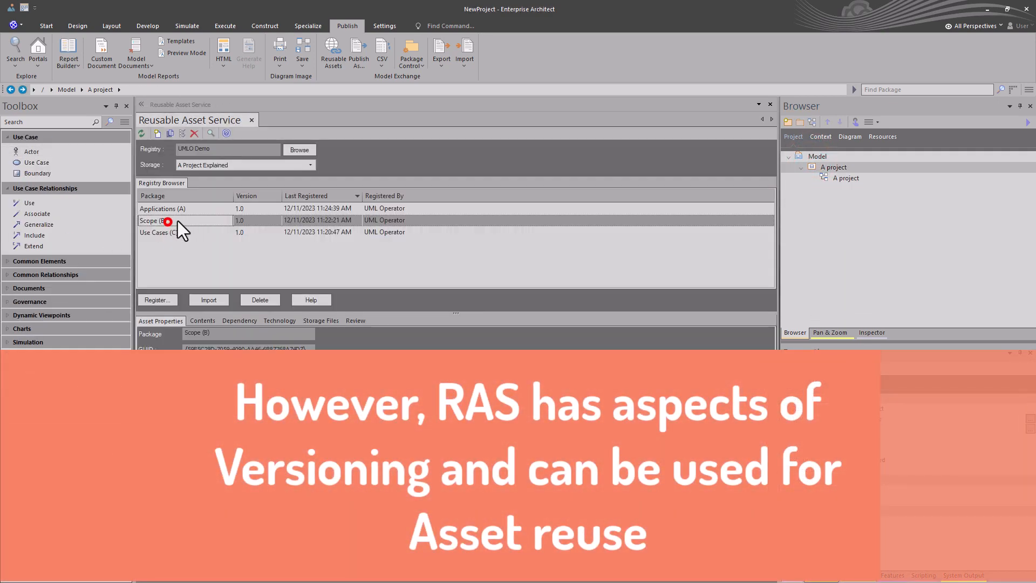
left_click(209, 300)
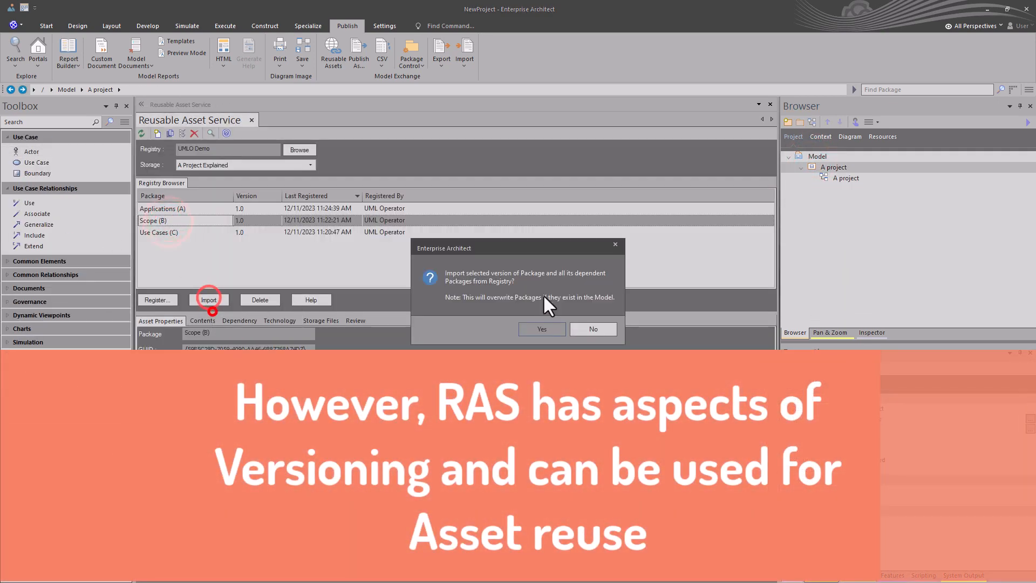
left_click(539, 328)
left_click(532, 324)
double_click(845, 188)
double_click(859, 210)
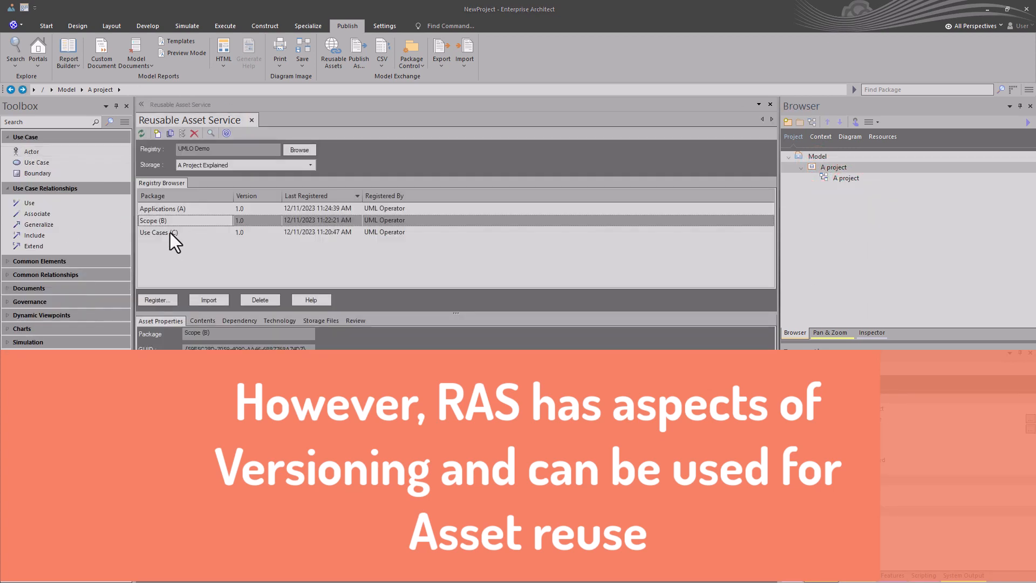
Import the Use Cases (C) package into A project and open it in the model browser
left_click(167, 233)
left_click(834, 167)
left_click(208, 300)
left_click(216, 326)
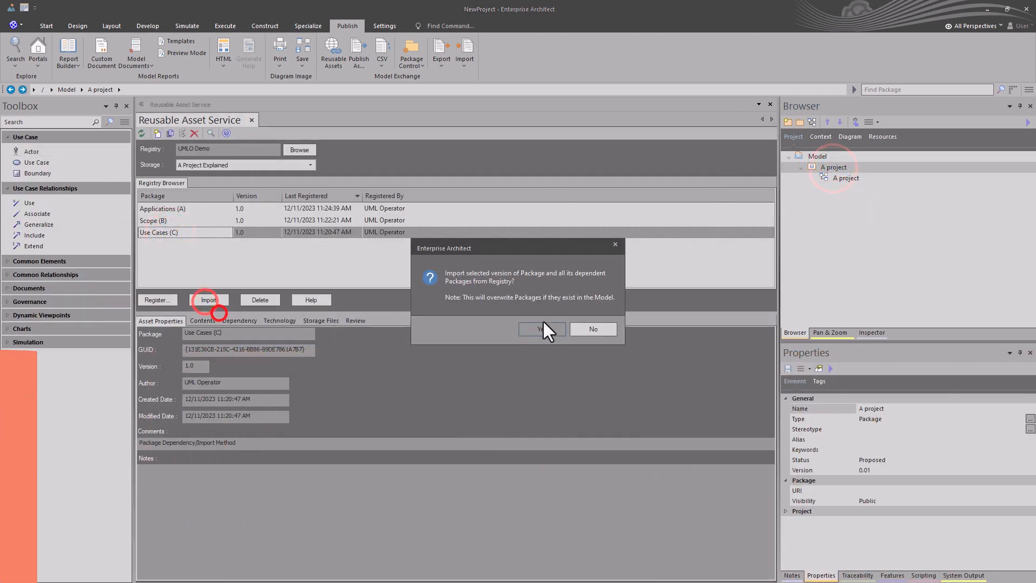
left_click(543, 326)
left_click(556, 324)
double_click(842, 210)
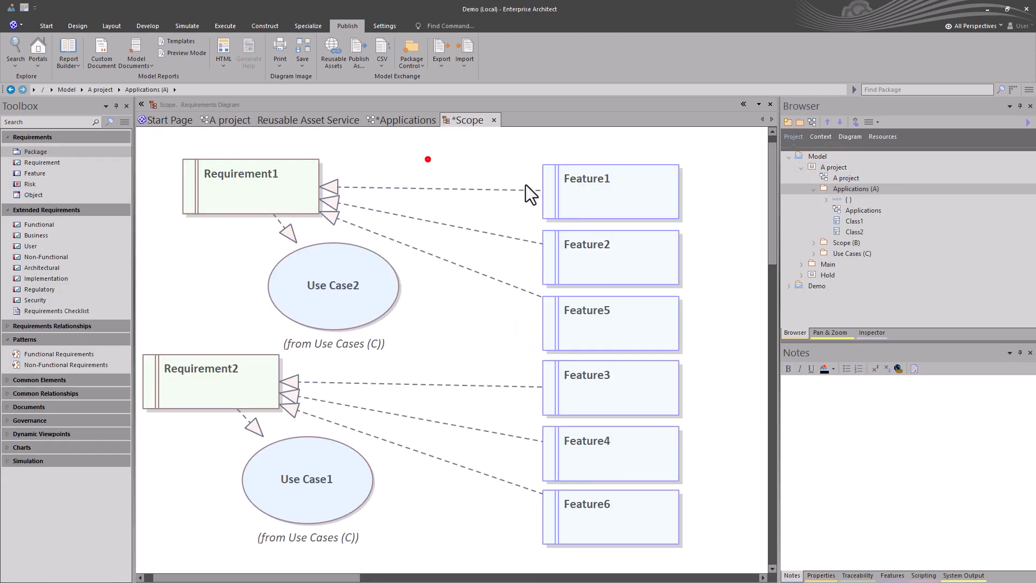
Review the notes of Feature3, Feature2 and Feature1 in the Demo model's Scope and Applications diagrams
left_click(632, 383)
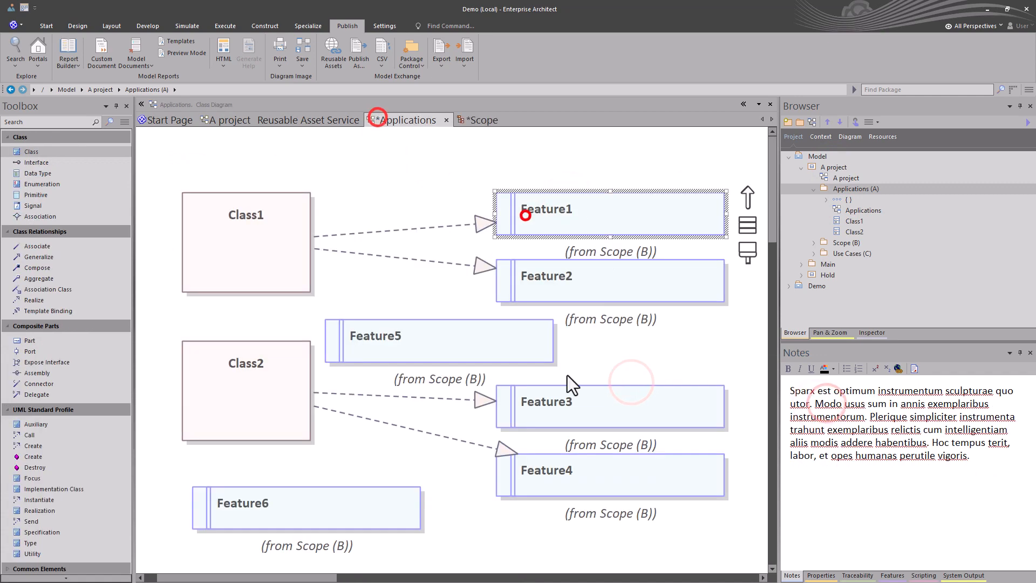
left_click(561, 407)
left_click(549, 285)
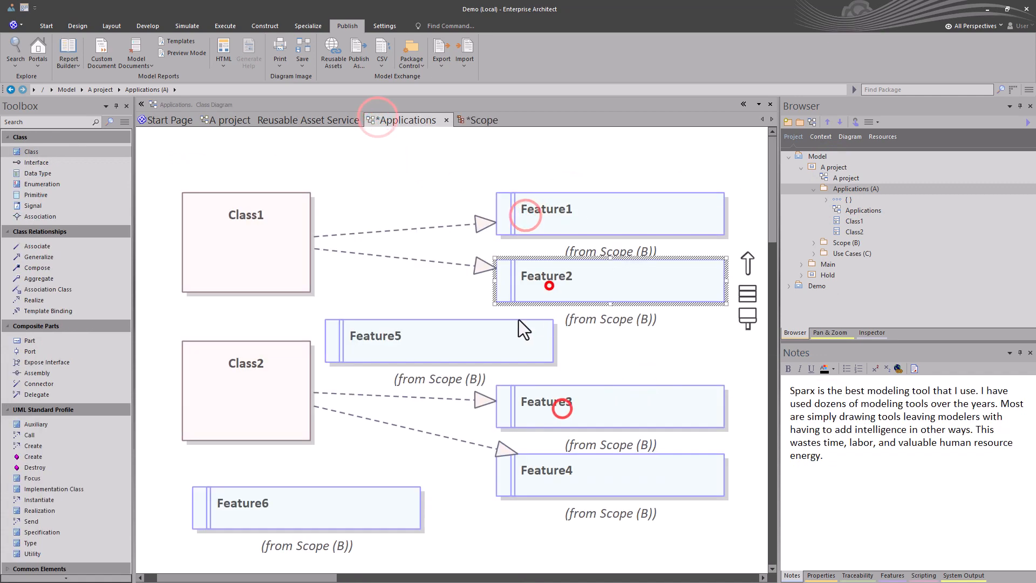
left_click(558, 205)
Start a new registration of Applications (A) in the asset service with version 2.0 and the comment Complete
left_click(308, 119)
left_click(850, 191)
left_click(153, 300)
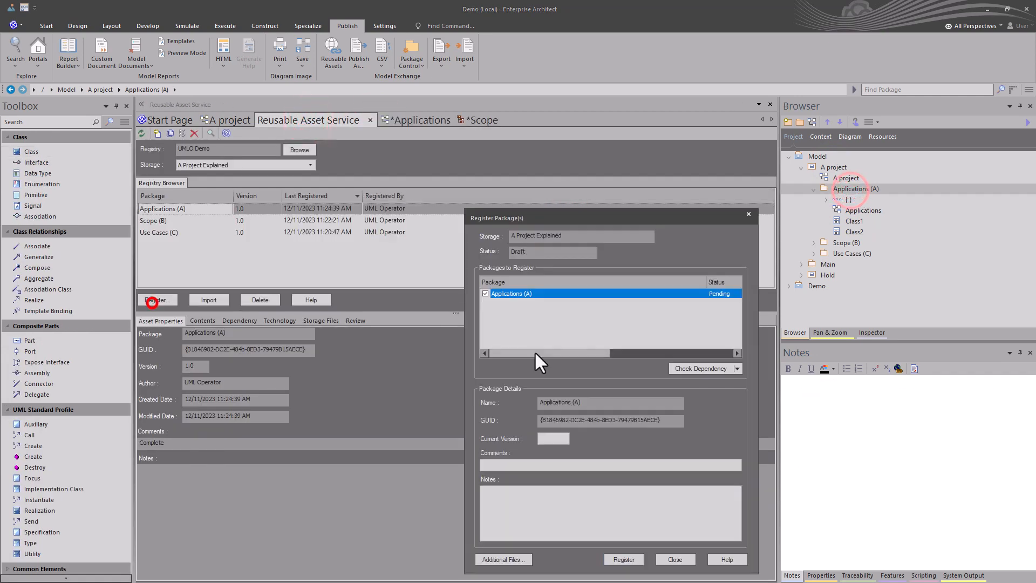
double_click(552, 437)
type("2.0")
key("Tab")
type("Complete")
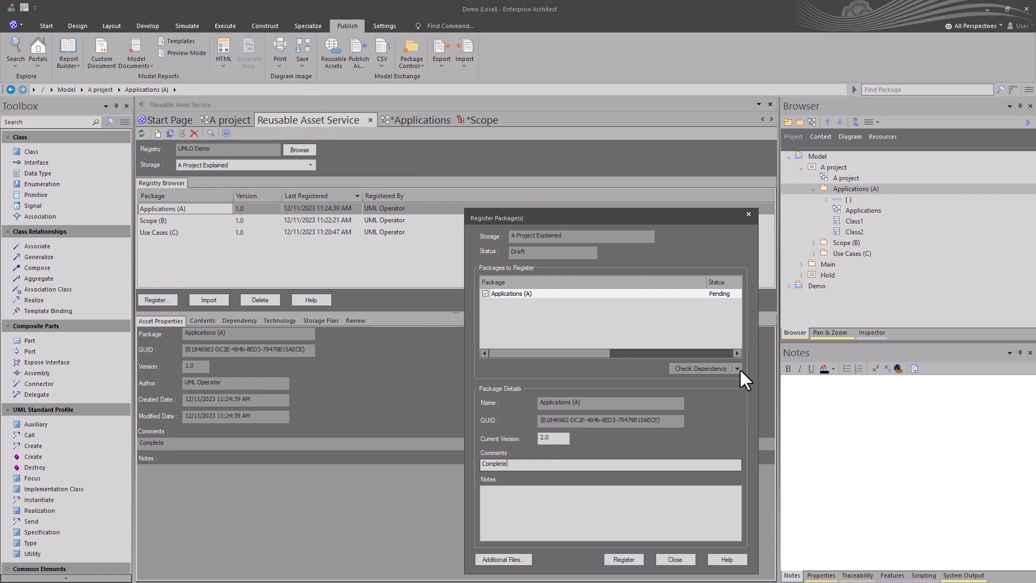
Check the dependencies of Applications (A) and select Scope (B) as its needed package
left_click(738, 368)
left_click(720, 378)
left_click(273, 243)
left_click(234, 428)
left_click(236, 427)
left_click(426, 442)
left_click(657, 294)
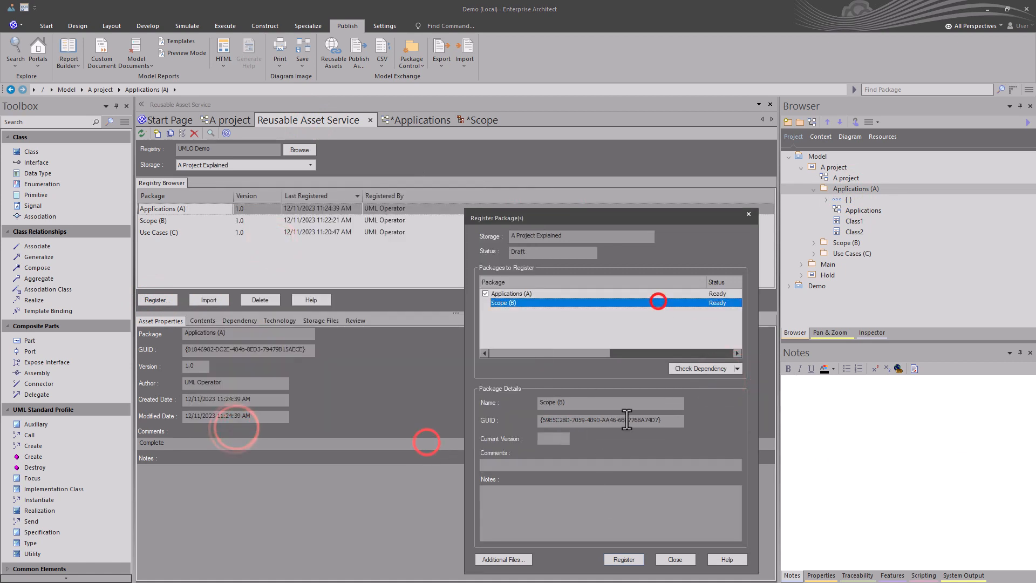
Register version 2.0 of Applications (A) and view the contents of the registered packages
left_click(621, 559)
left_click(646, 420)
left_click(202, 321)
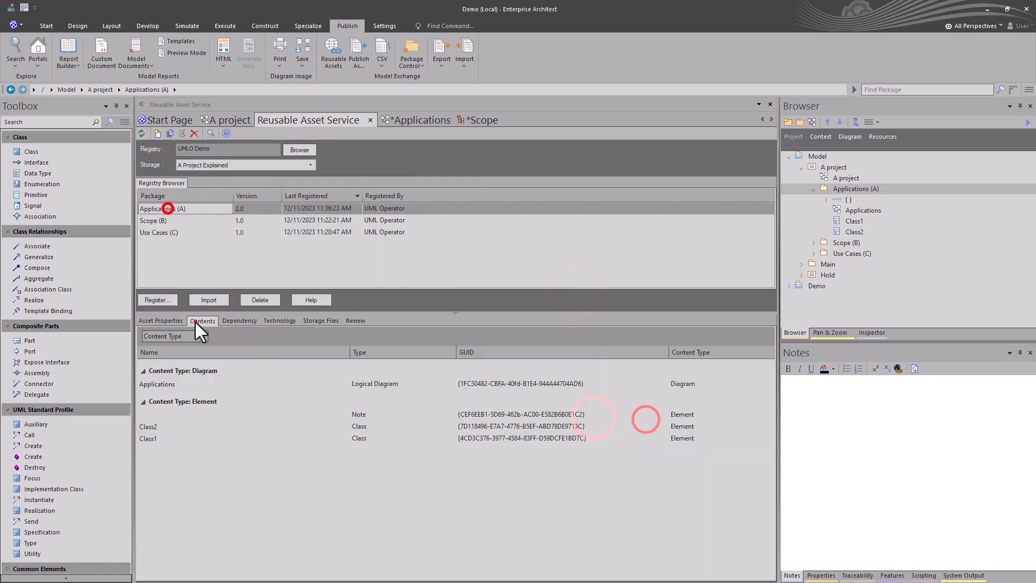
left_click(186, 220)
Import version 2.0 of Applications (A) with its dependents into A project of the NewProject model
left_click(183, 209)
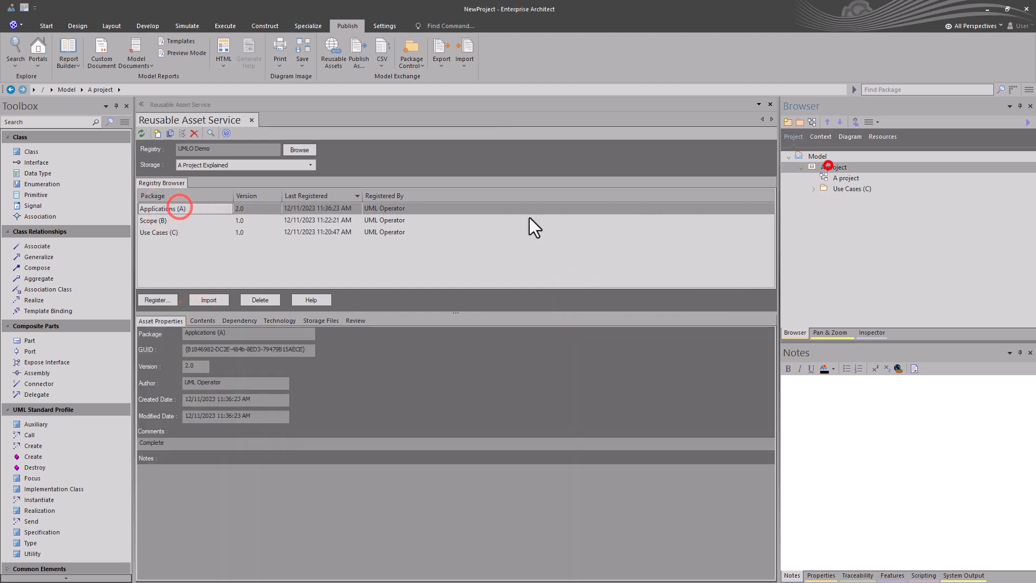
left_click(209, 300)
left_click(216, 316)
left_click(531, 326)
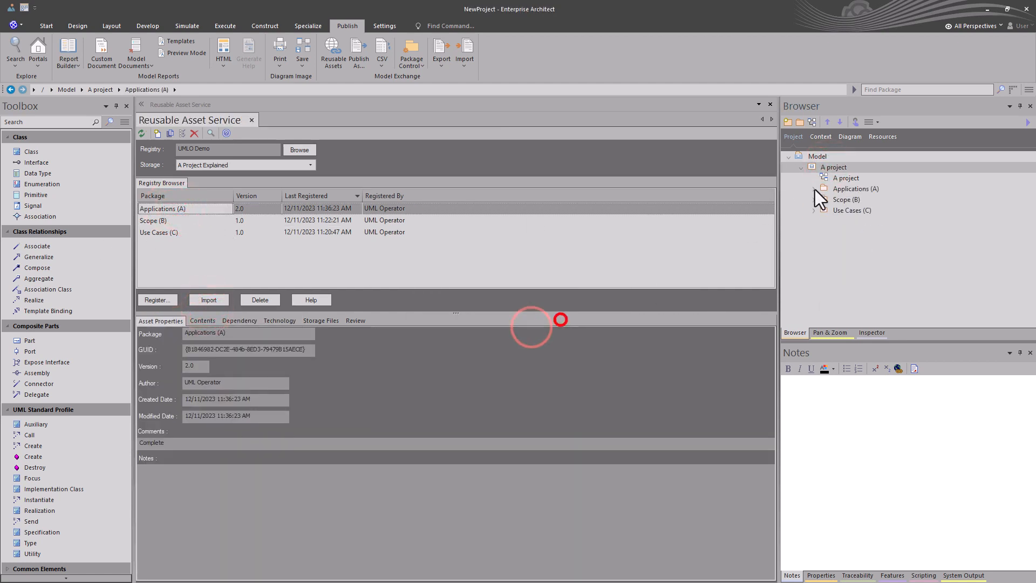
Open the Applications and Scope diagrams from the newly imported packages
left_click(814, 189)
double_click(849, 210)
left_click(813, 242)
double_click(852, 233)
Check the notes of Feature1, Feature2 and Feature3 in the Applications diagram and return to the Scope diagram
left_click(282, 121)
left_click(354, 174)
left_click(356, 193)
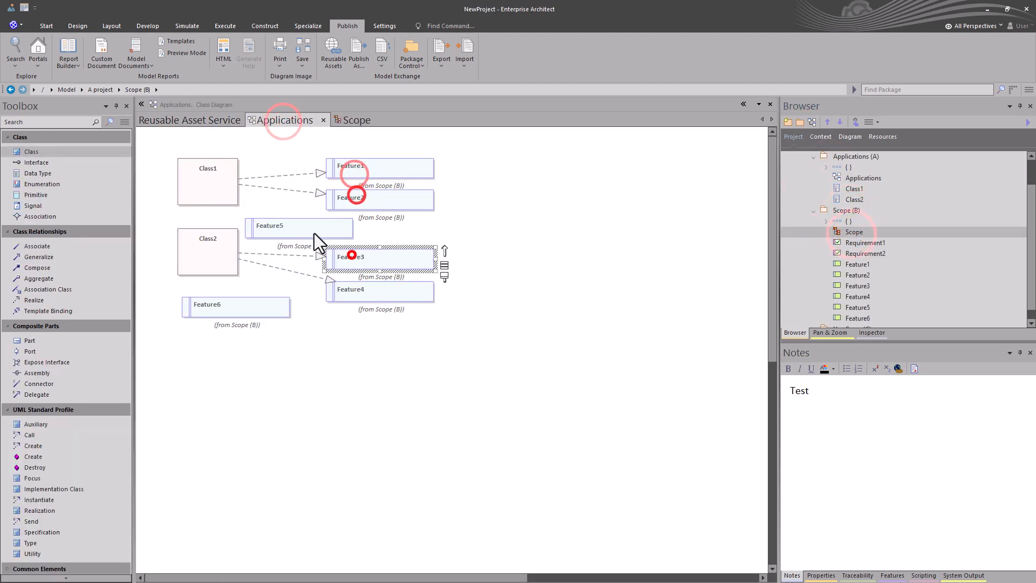
left_click(348, 253)
left_click(356, 120)
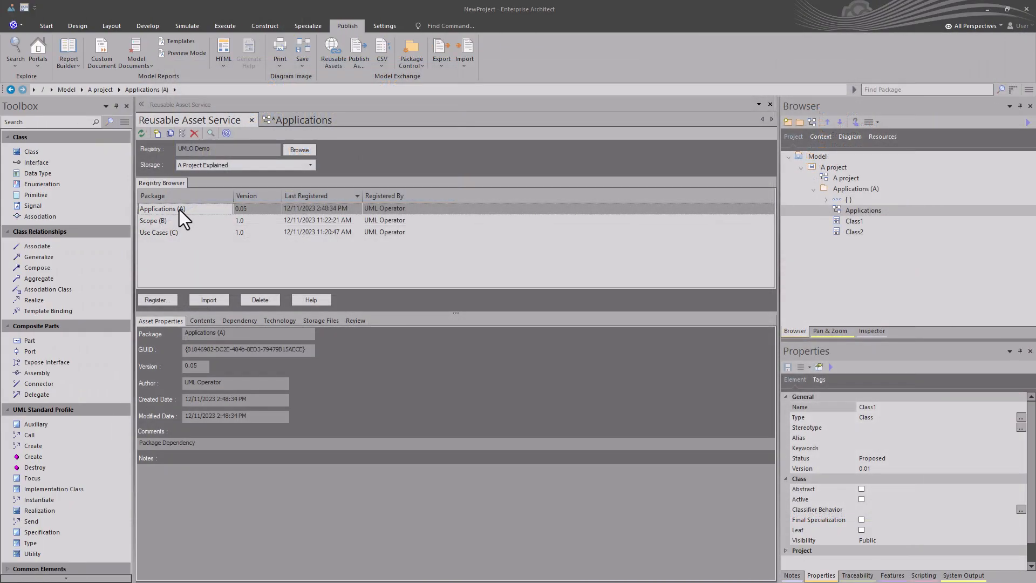
View the registered contents of Applications (A), including the Class2 and Class1 elements
left_click(178, 209)
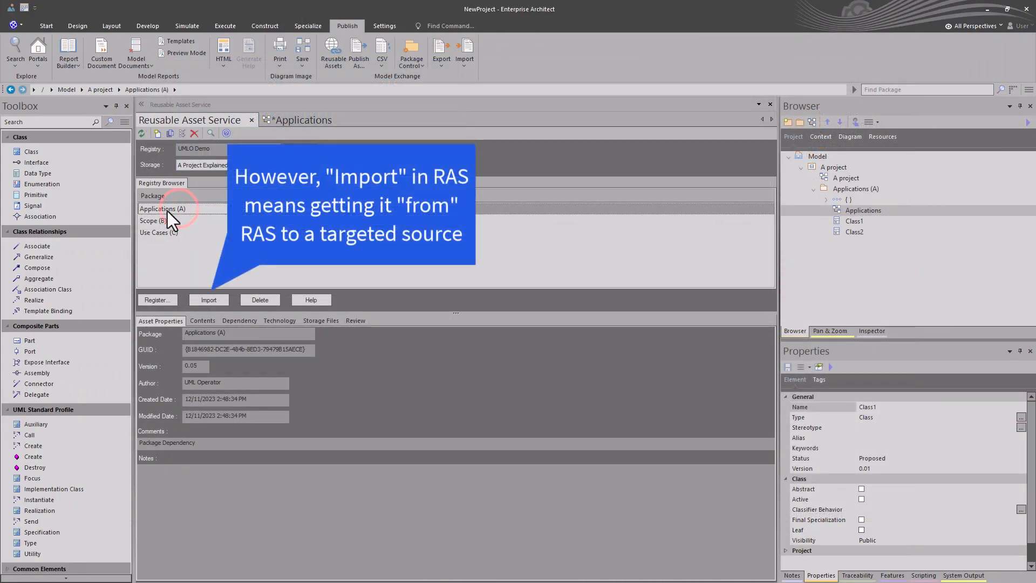
left_click(199, 320)
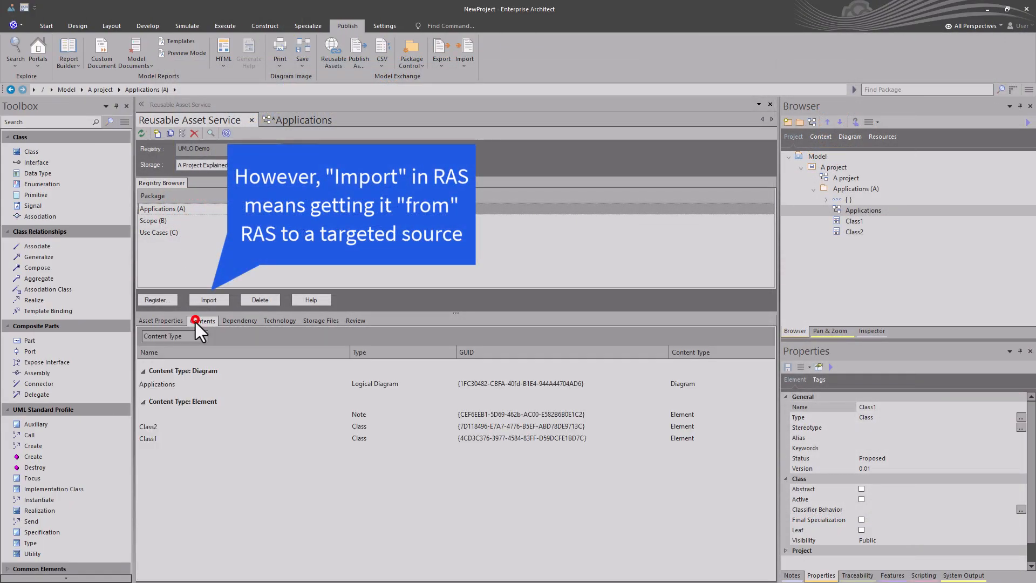
left_click(151, 427)
left_click(152, 438)
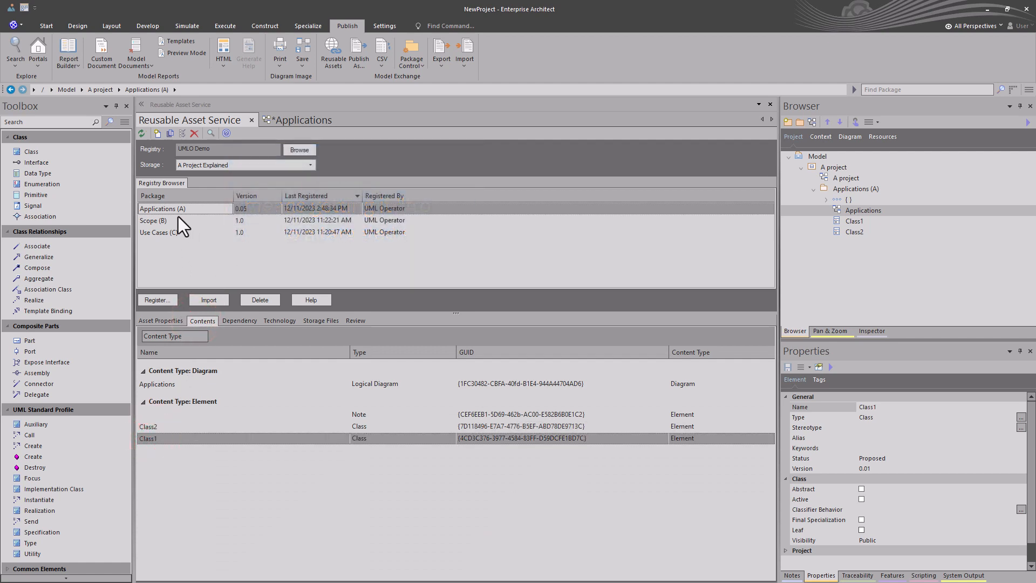
Show the Applications diagram and select Class1 and Class2 together before clearing the selection
left_click(277, 120)
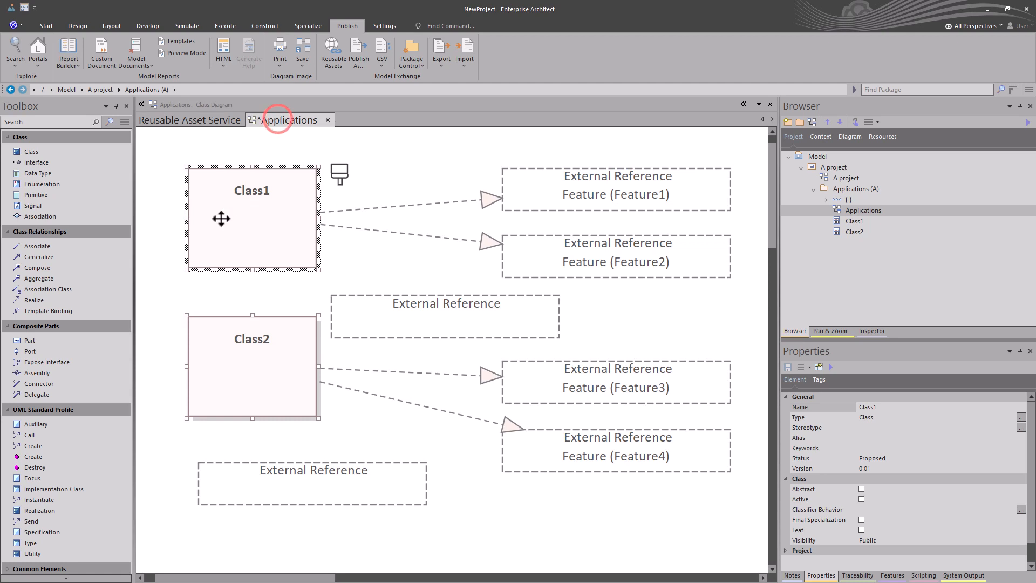
left_click(148, 180)
left_click_drag(172, 158, 276, 419)
left_click(395, 191)
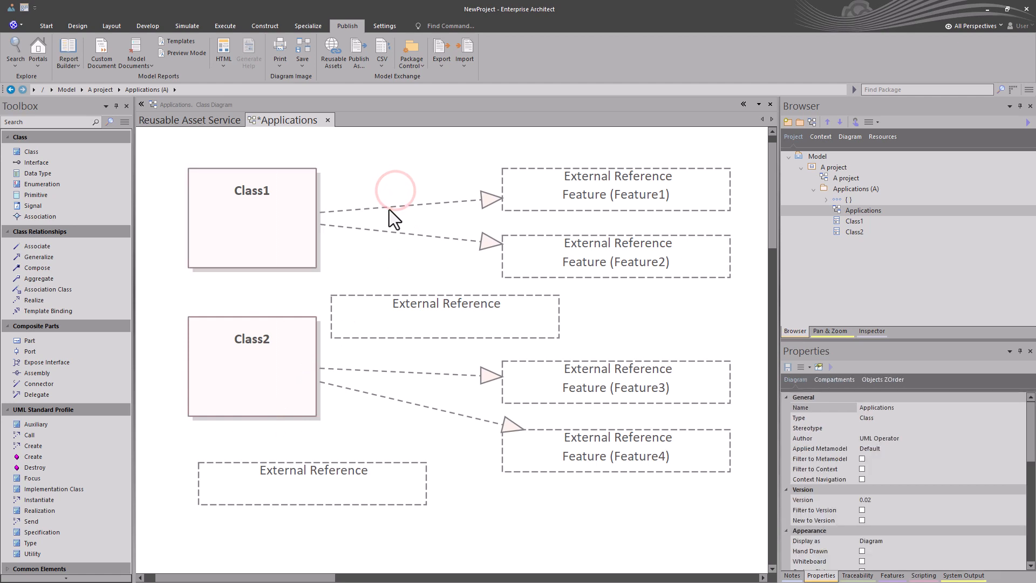
Inspect the realization connectors from Class1 to Feature1 and Feature2, along with both classes
left_click(389, 209)
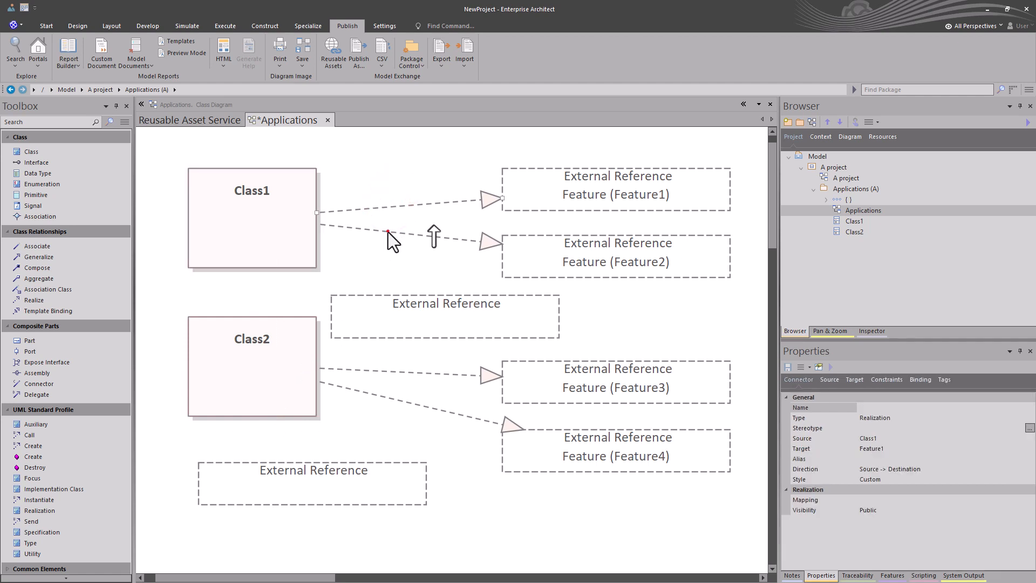
left_click(387, 232)
left_click(380, 208)
left_click(282, 211)
left_click(264, 338)
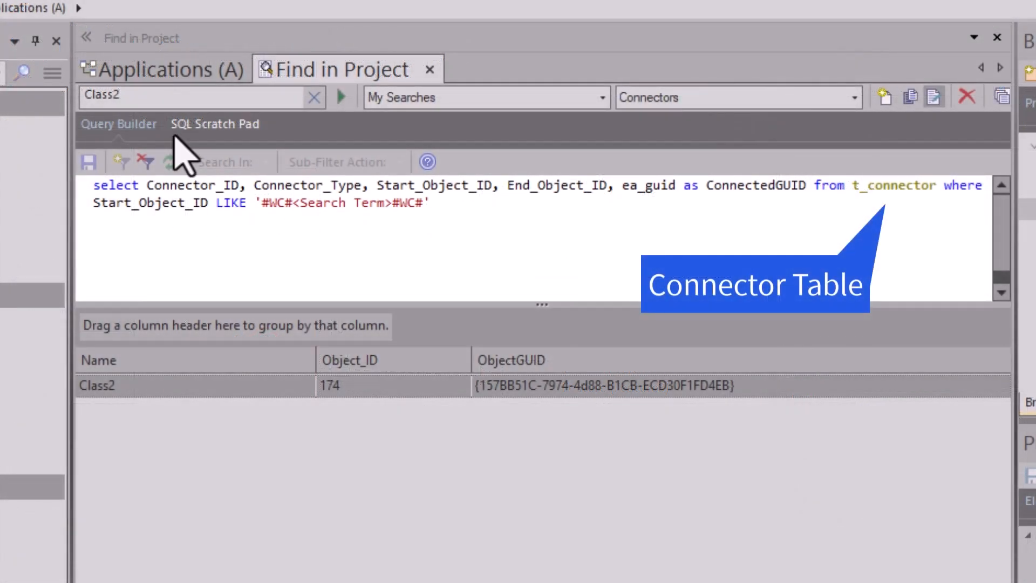
Run the Connectors search for start object ID 174 and examine the first connector's source and target
double_click(141, 97)
type("174")
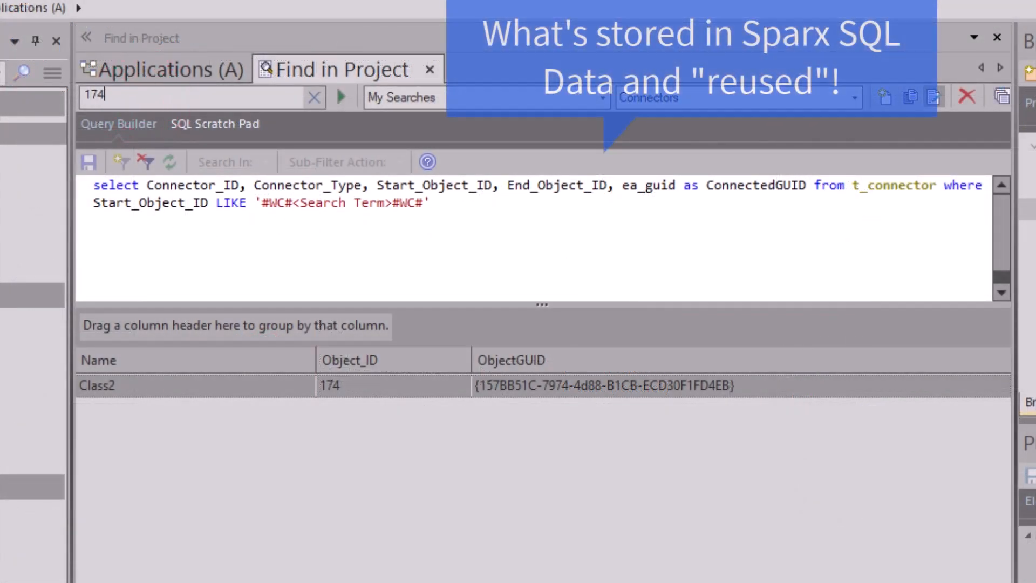
left_click(341, 97)
left_click(124, 391)
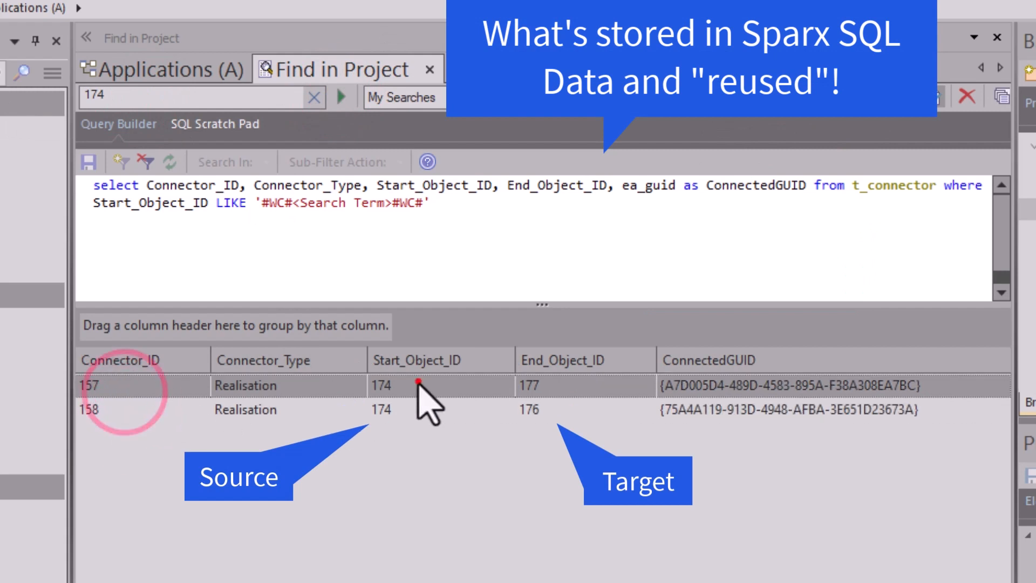
left_click(418, 381)
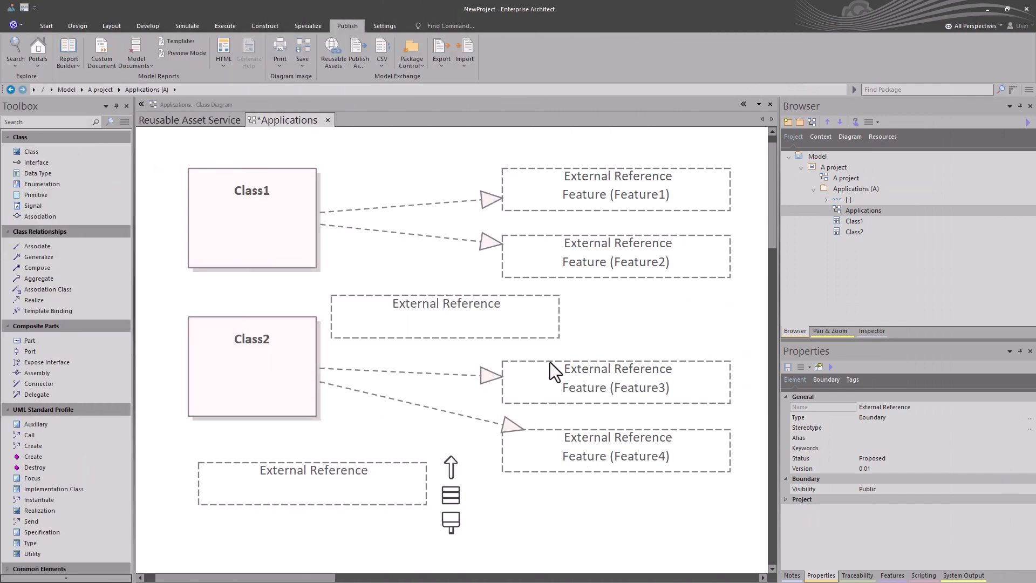
Compare the registered contents of Applications (A) with the elements and external references shown on the Applications diagram
left_click(208, 118)
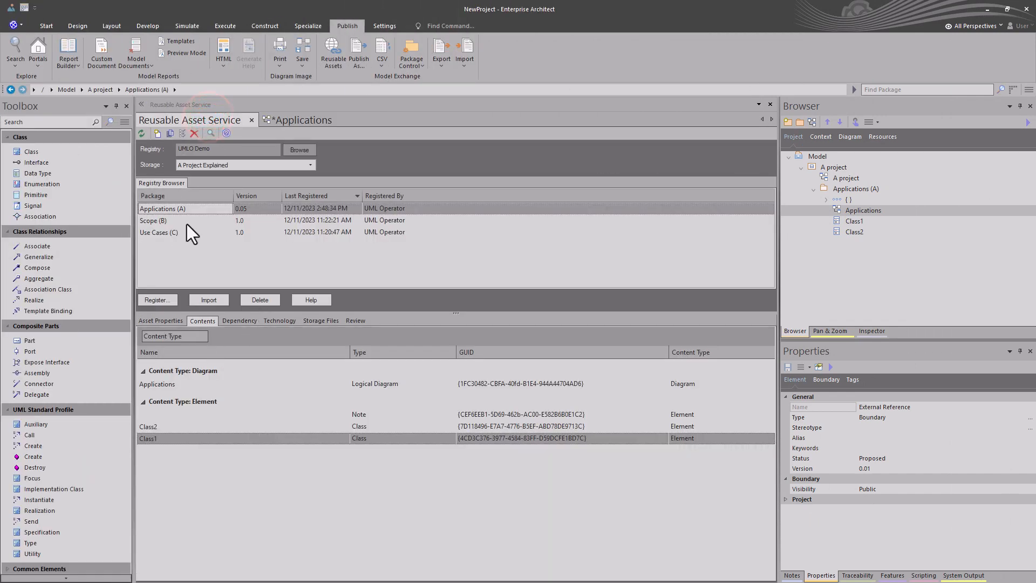
left_click(174, 211)
left_click(279, 119)
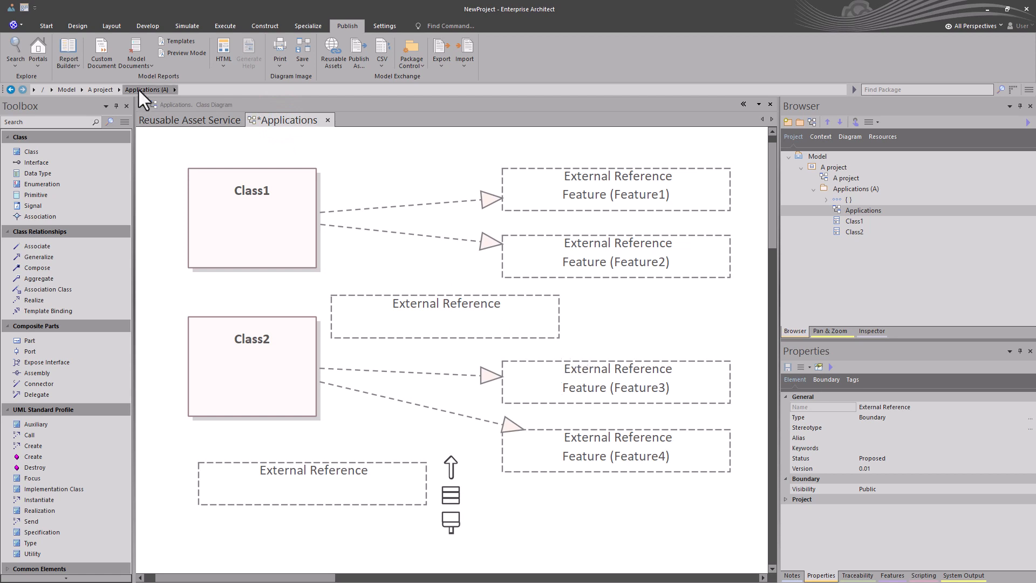
left_click(167, 120)
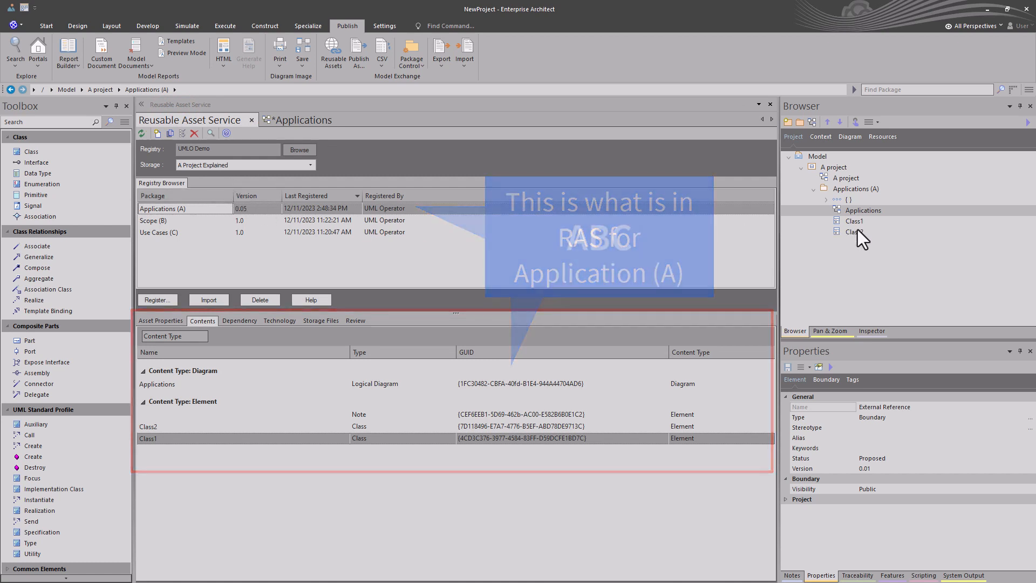
left_click(319, 121)
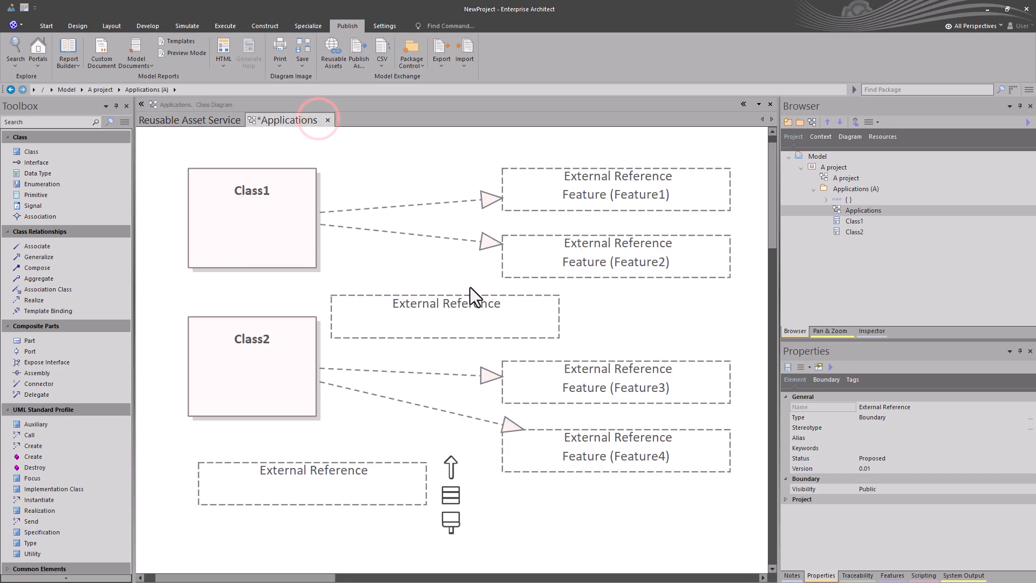
left_click(221, 124)
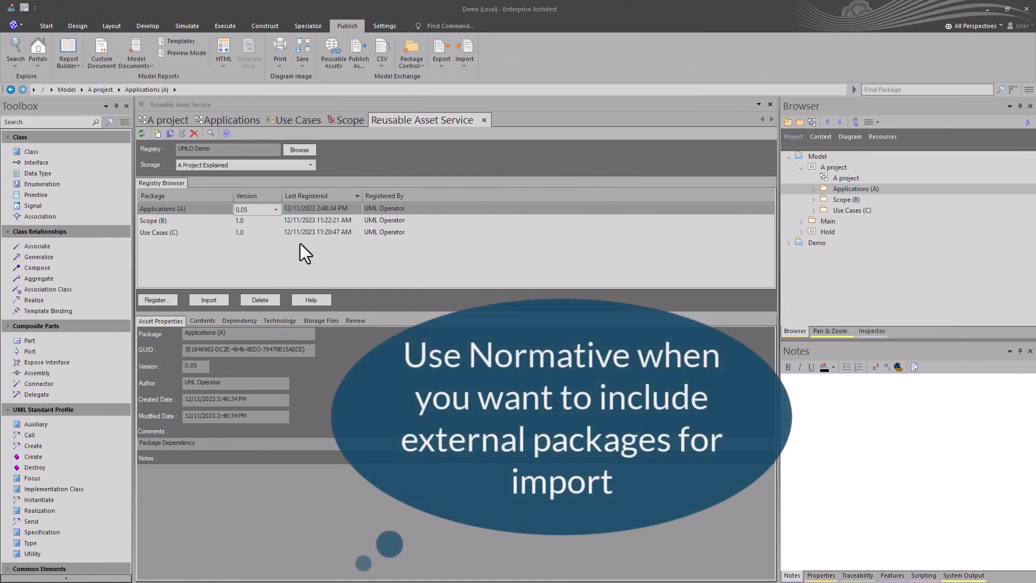
Start registering Applications (A) with a Normative dependency check and include Scope (B), leaving the latest-registry-version option off
left_click(165, 300)
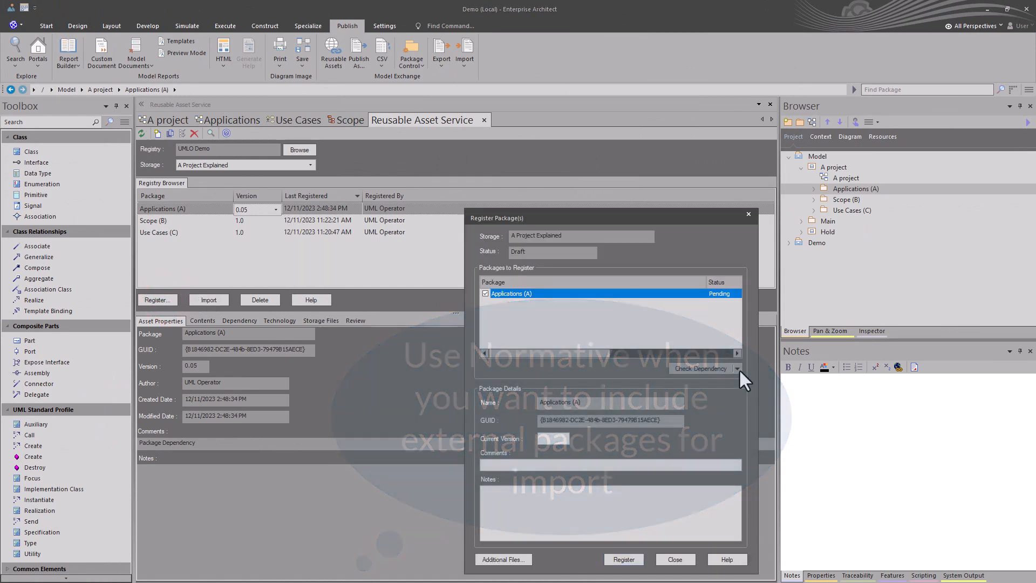
left_click(737, 368)
left_click(712, 393)
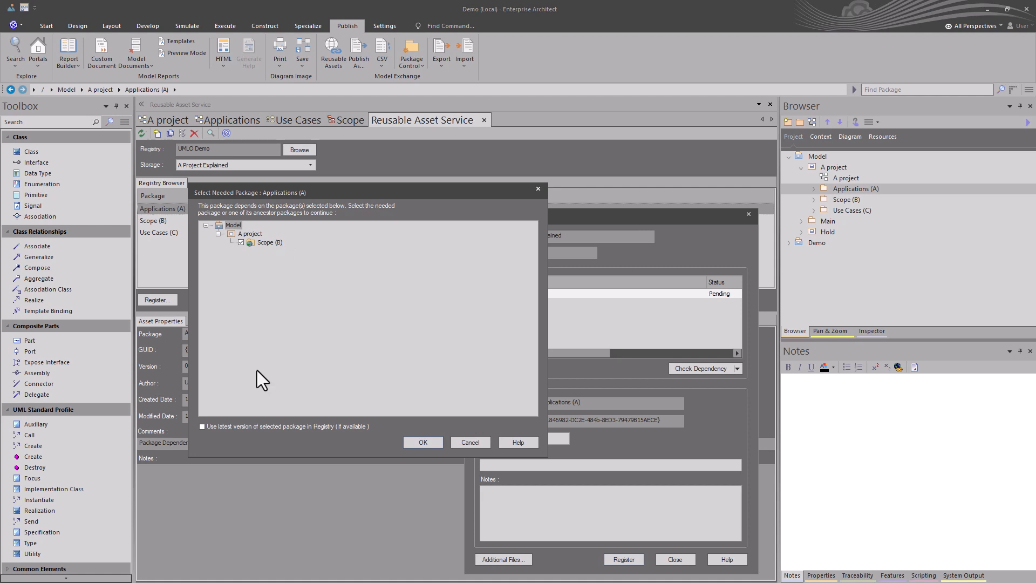
left_click(222, 428)
left_click_drag(376, 191, 479, 202)
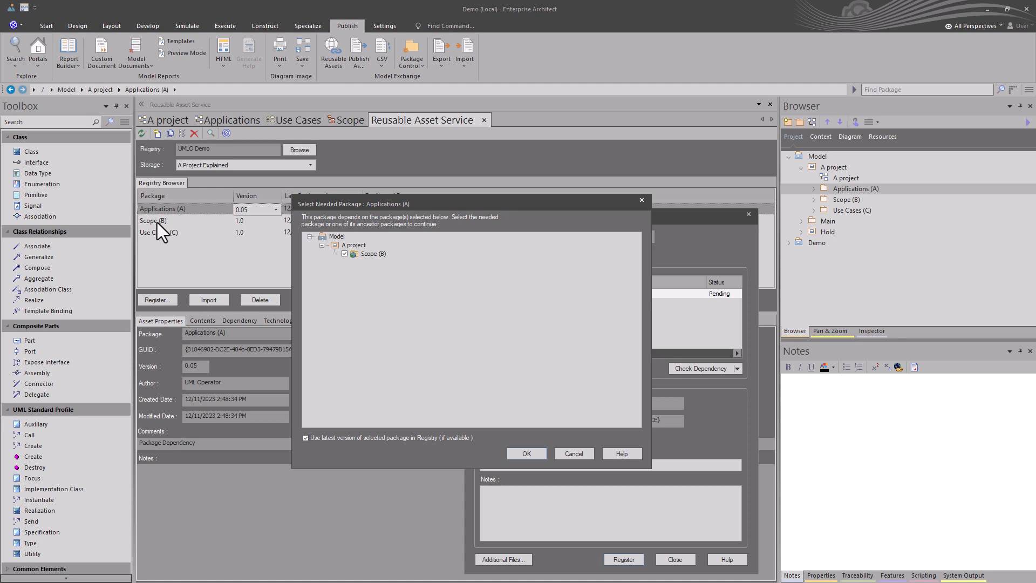
left_click(313, 438)
left_click(519, 451)
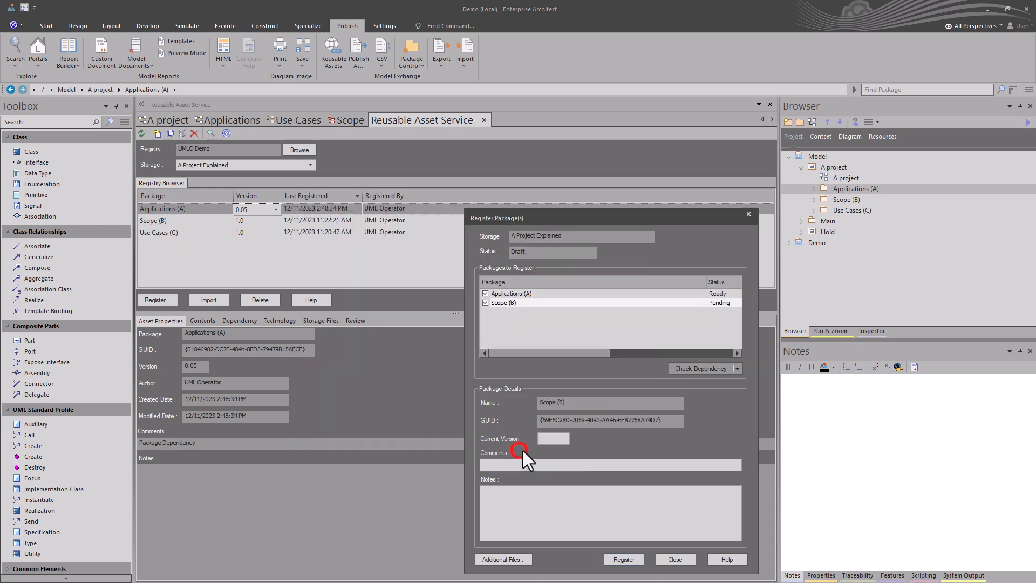
Set the Scope (B) package's version to 0.05 and its comment to "Normative"
left_click(531, 303)
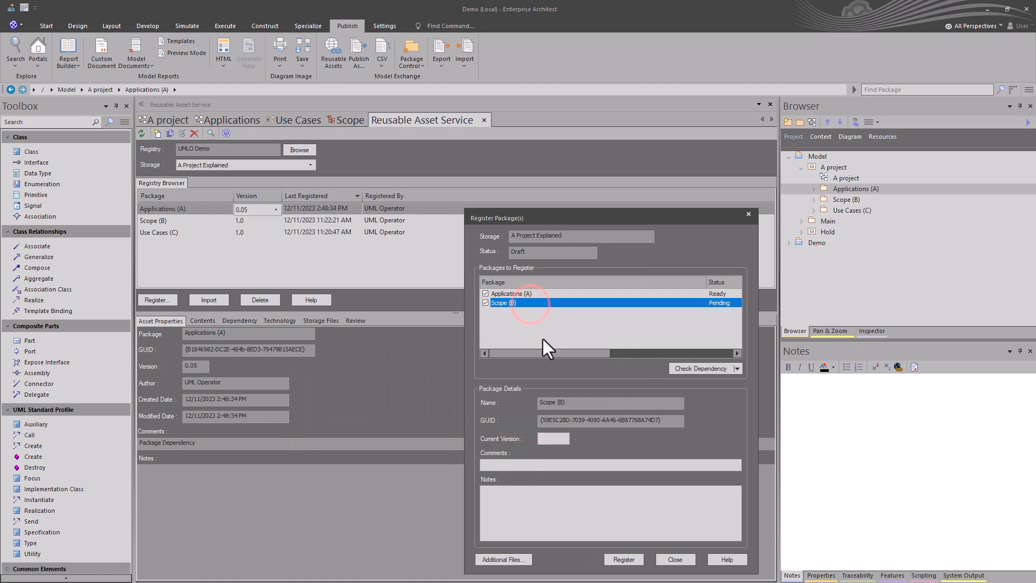
left_click(541, 432)
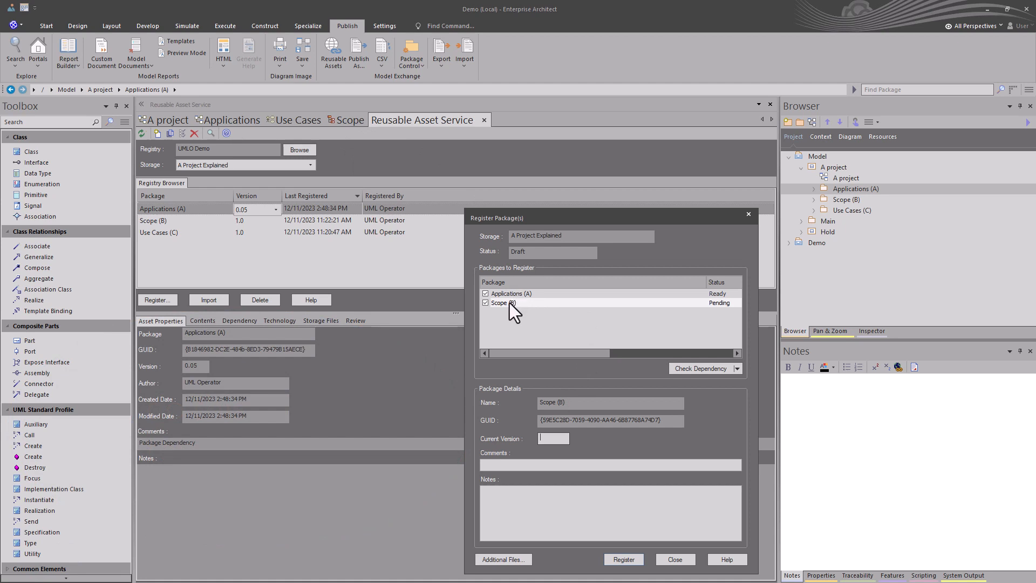
left_click(541, 439)
left_click(540, 438)
left_click(509, 465)
type("N")
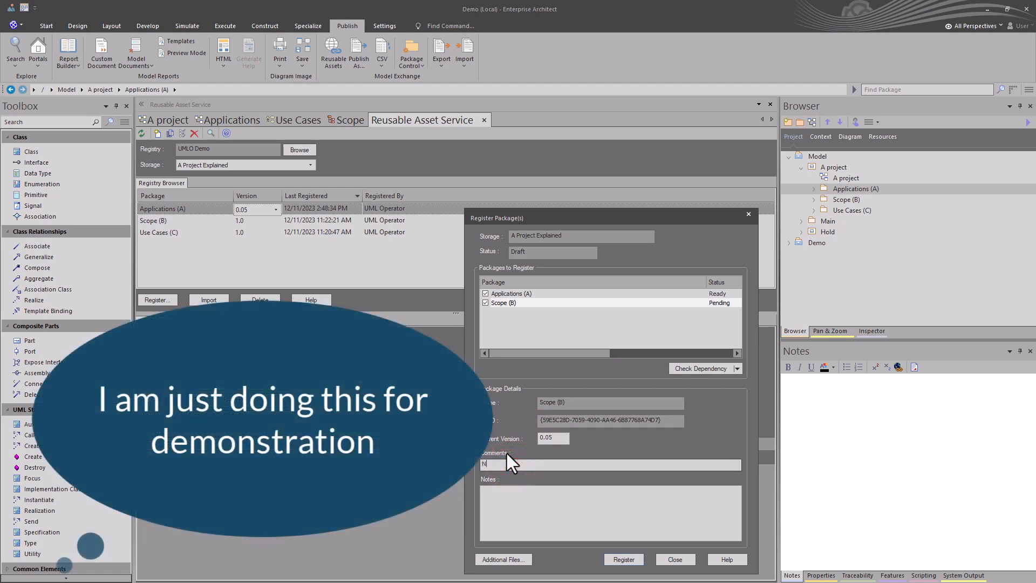
type("ormative")
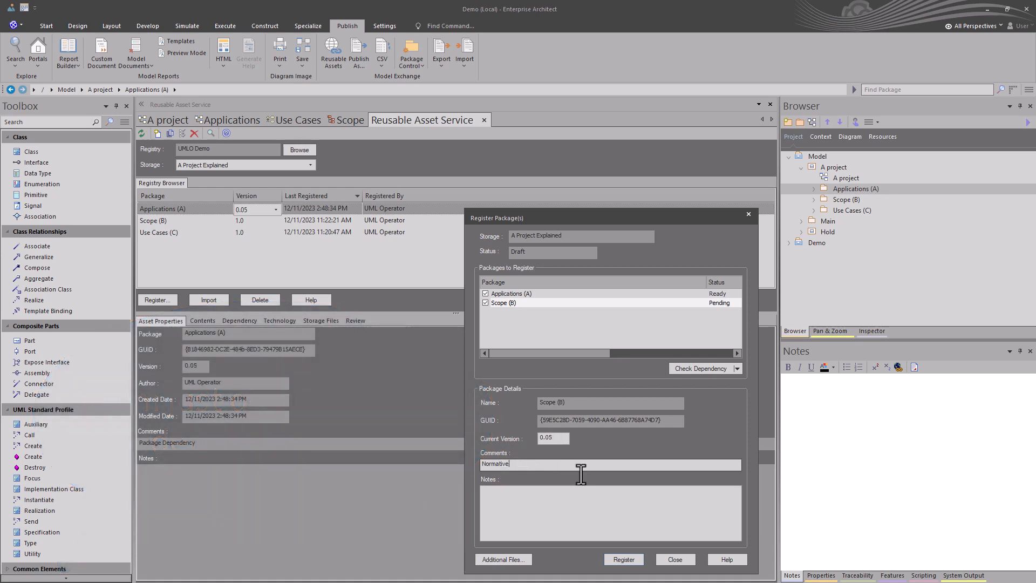
Try to register the packages and include Use Cases (C) as needed by Scope (B), leaving the latest-registry-version option off
left_click(718, 292)
left_click(718, 302)
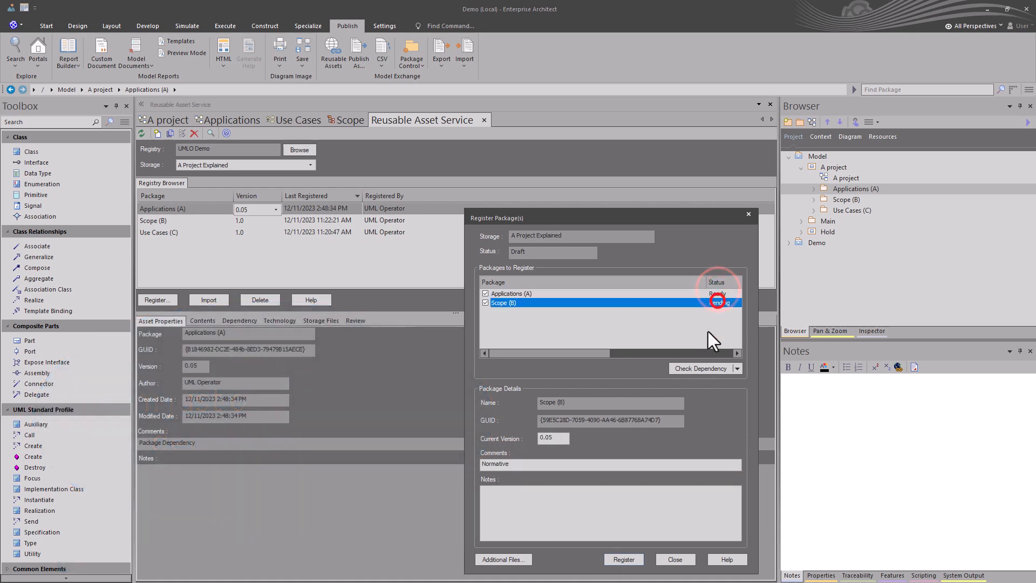
left_click(626, 559)
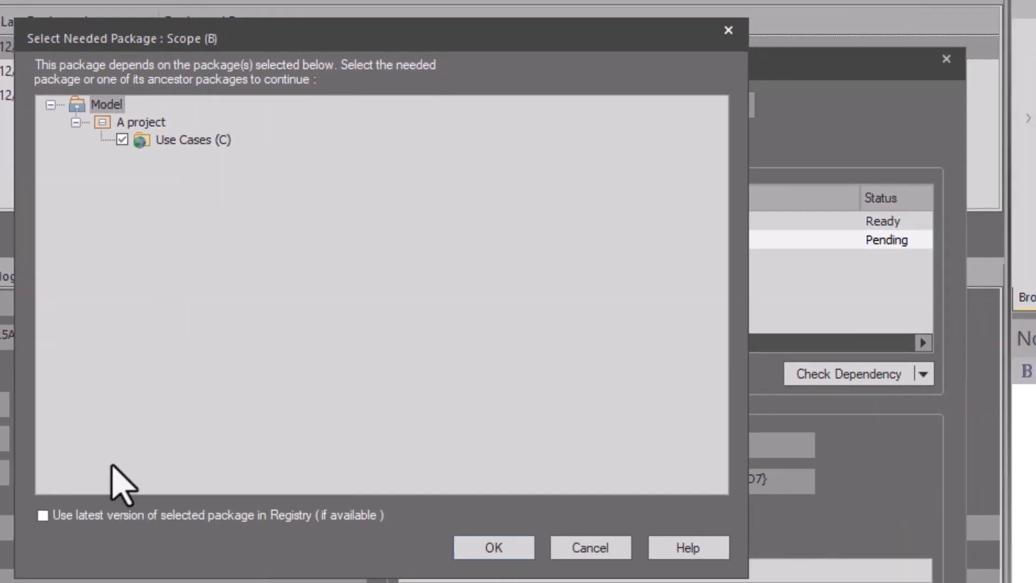
left_click(76, 514)
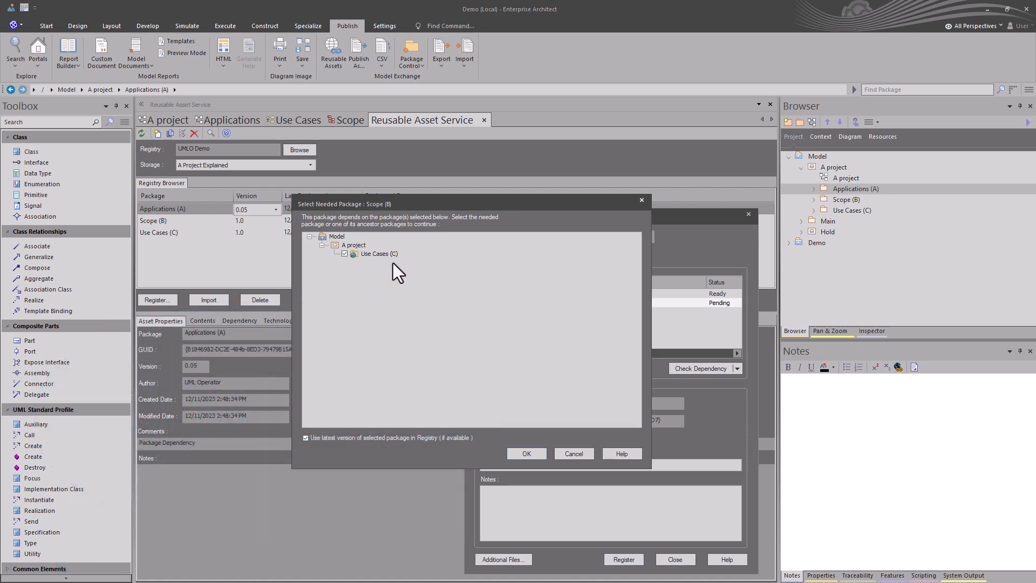
left_click(321, 436)
left_click(527, 453)
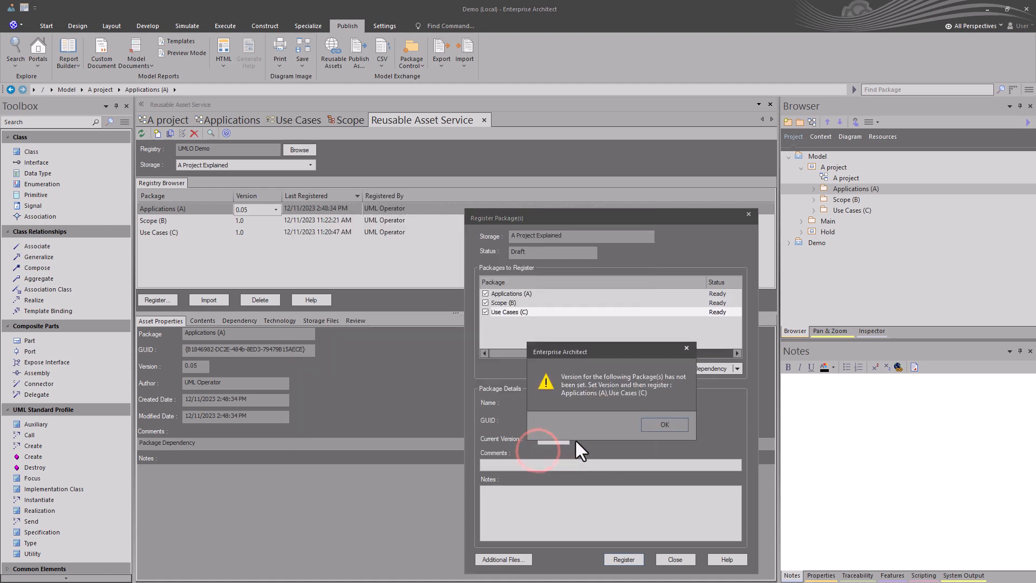
left_click(650, 426)
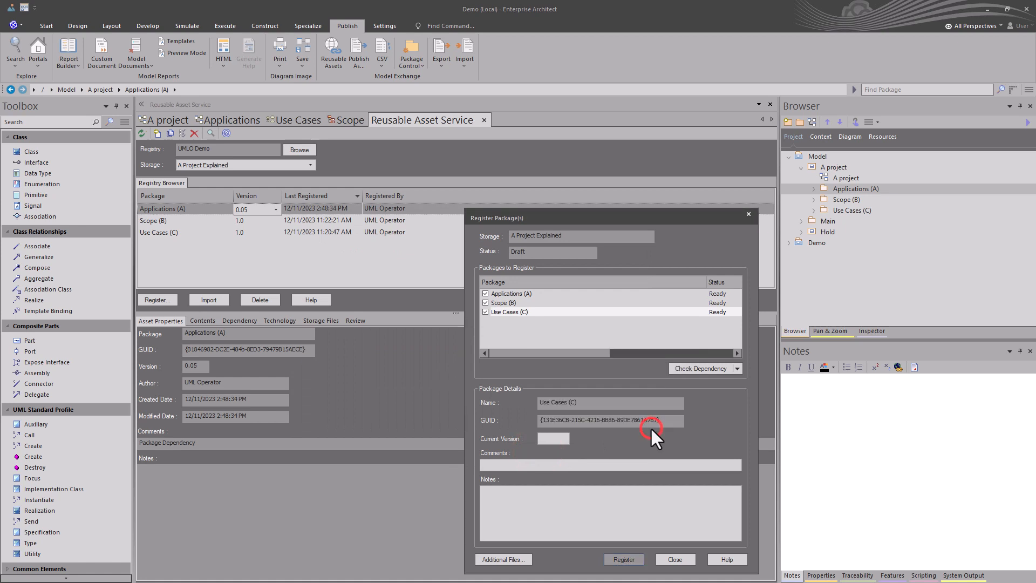
Set Use Cases (C) to version 0.05 with the comment "Normative" and try to register the packages again
left_click(566, 438)
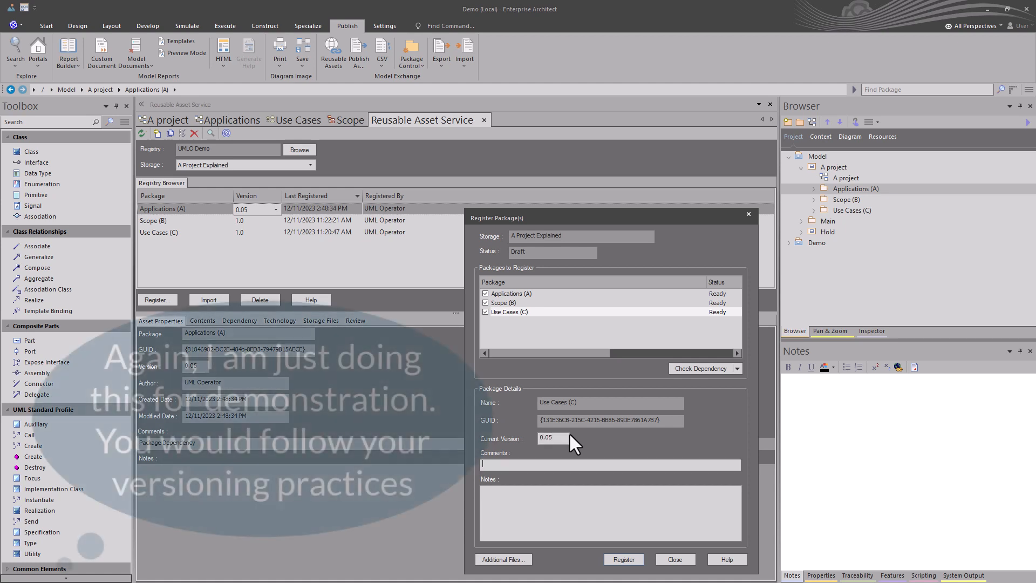
key("Tab")
type("Normative")
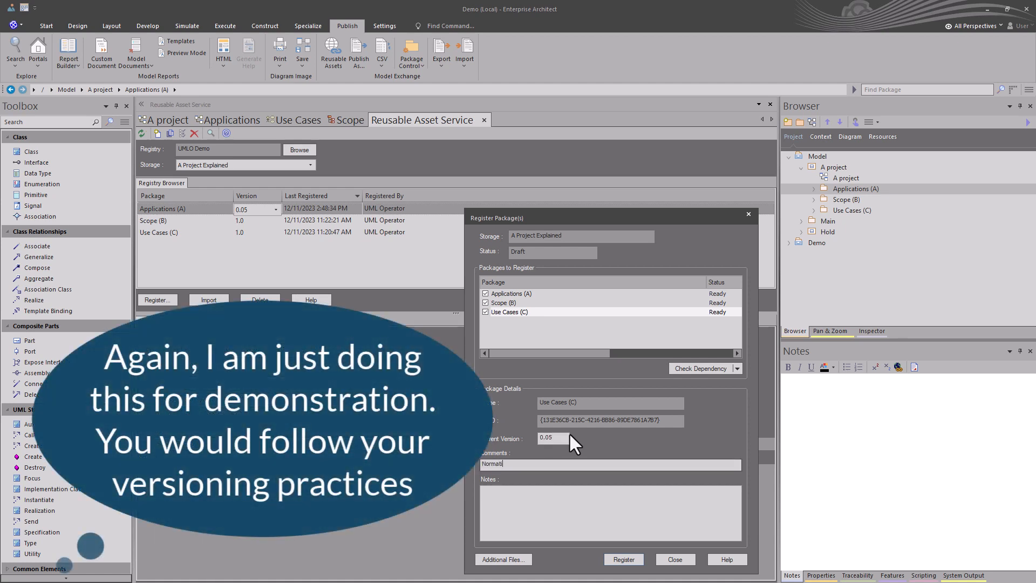
left_click(639, 555)
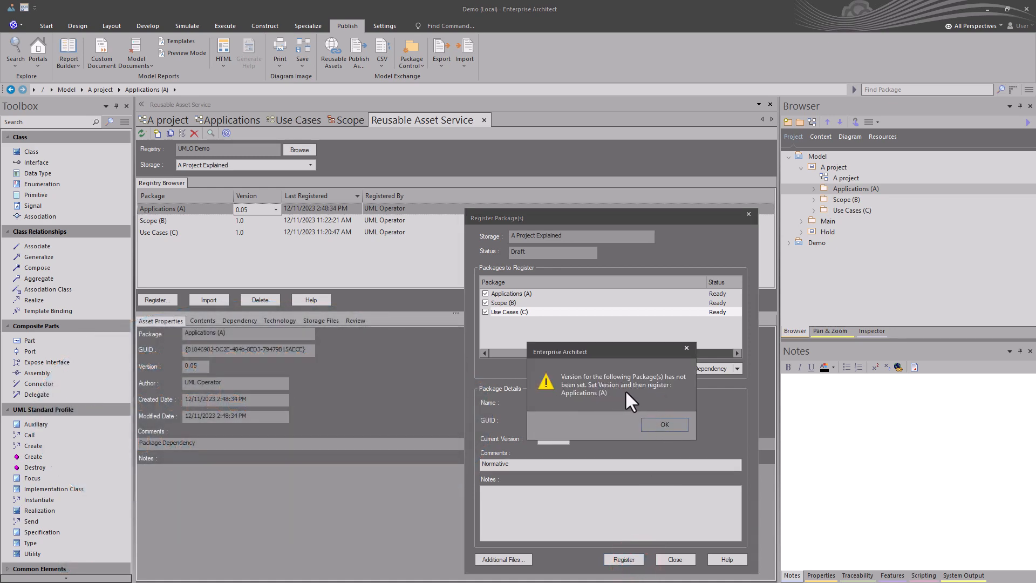
left_click(659, 421)
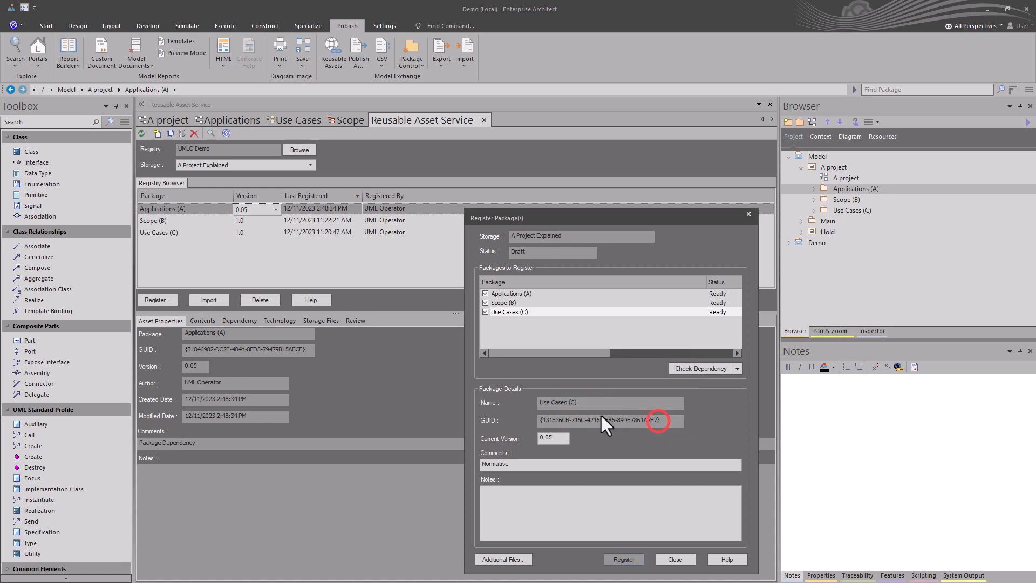
Set the Applications (A) package's version to 0.06 and its comment to "Normative"
left_click(713, 295)
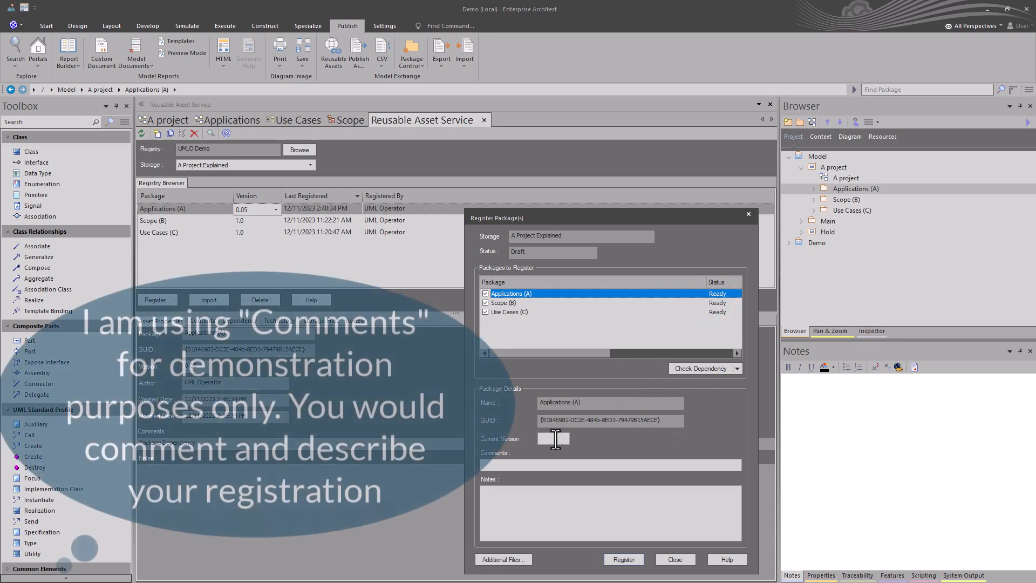
left_click(556, 438)
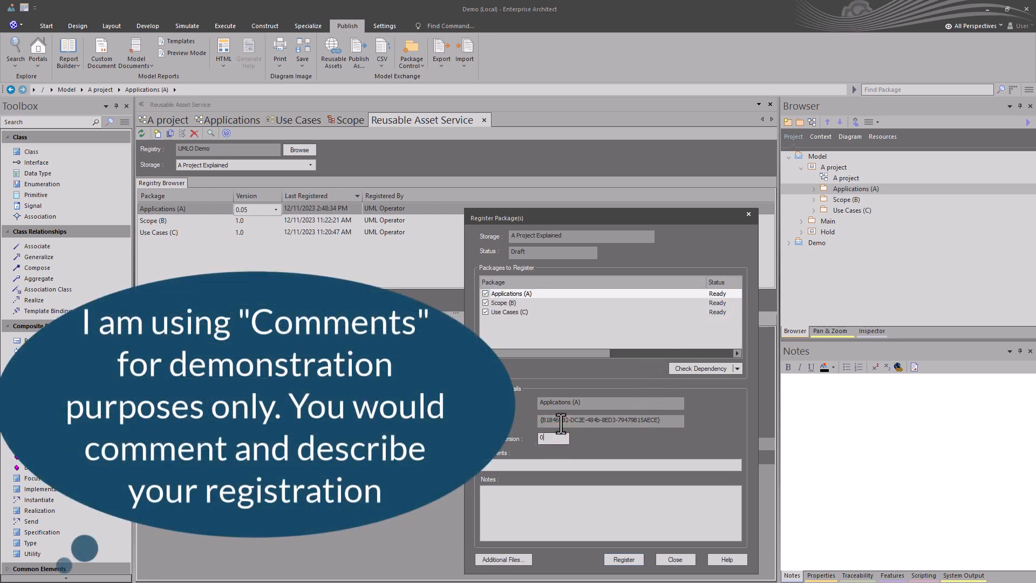
type("0.06")
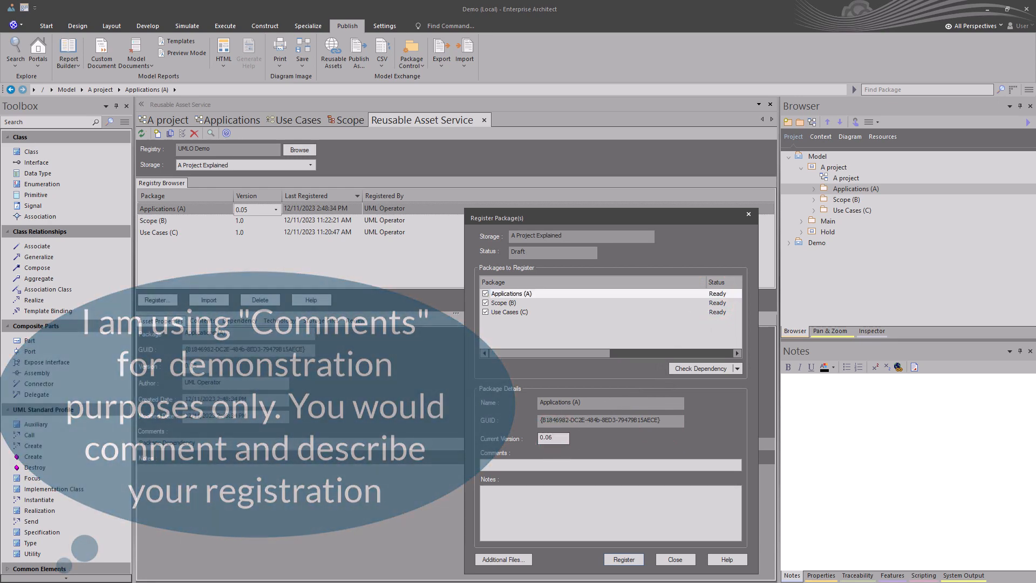
left_click(510, 465)
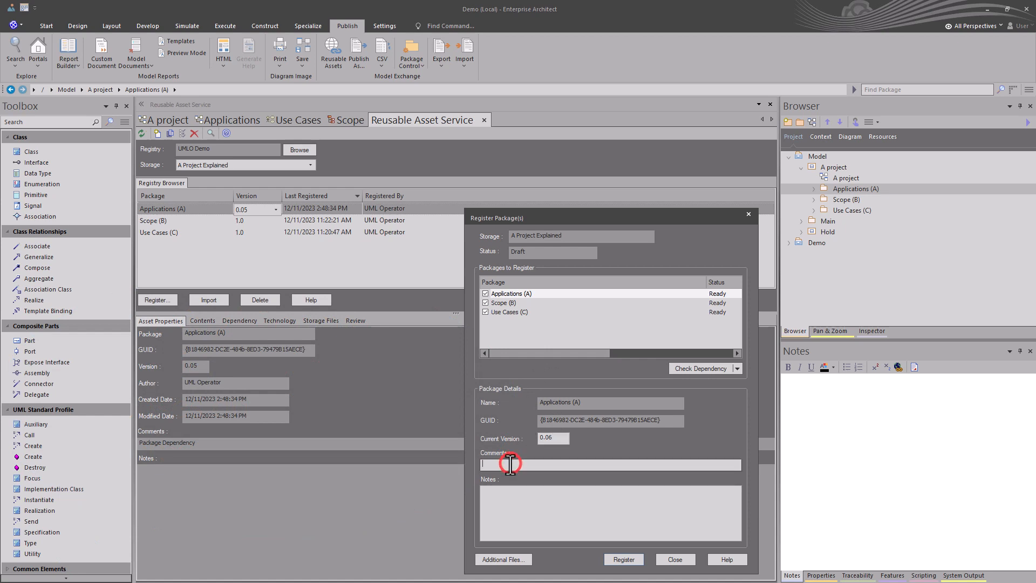
type("Normative")
Register Applications (A), Scope (B) and Use Cases (C) in the registry
left_click(624, 559)
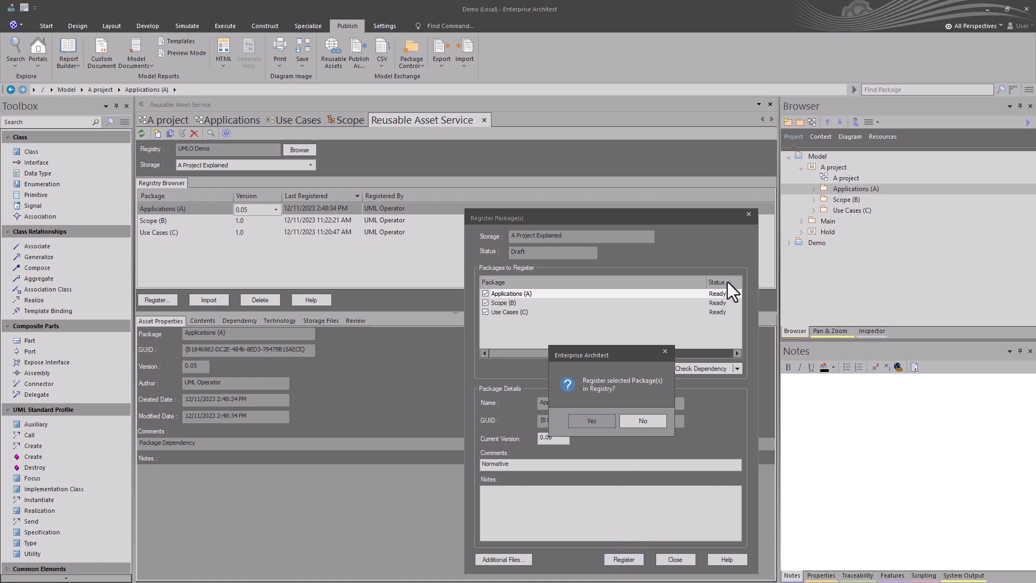
left_click(592, 420)
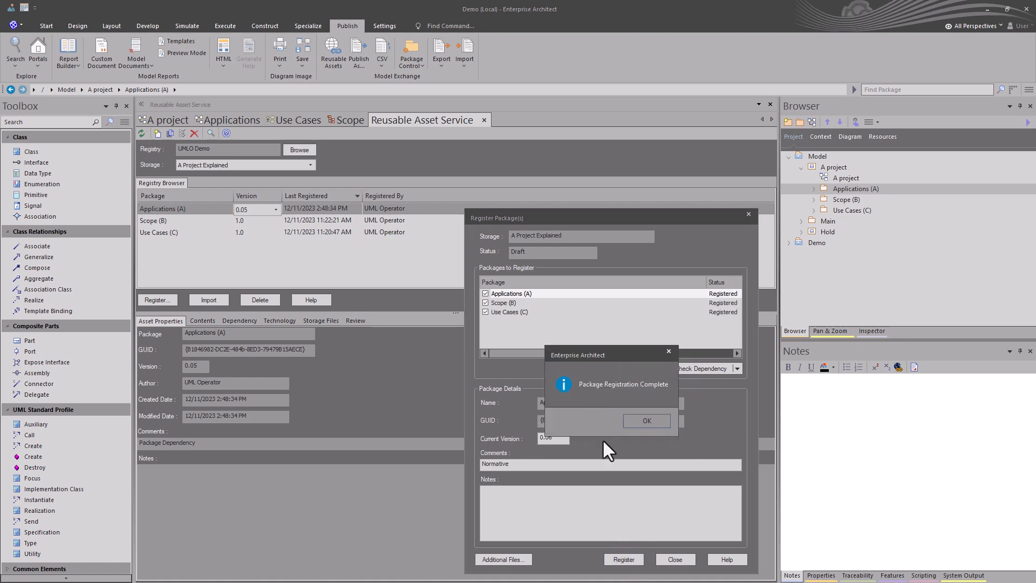
left_click(646, 420)
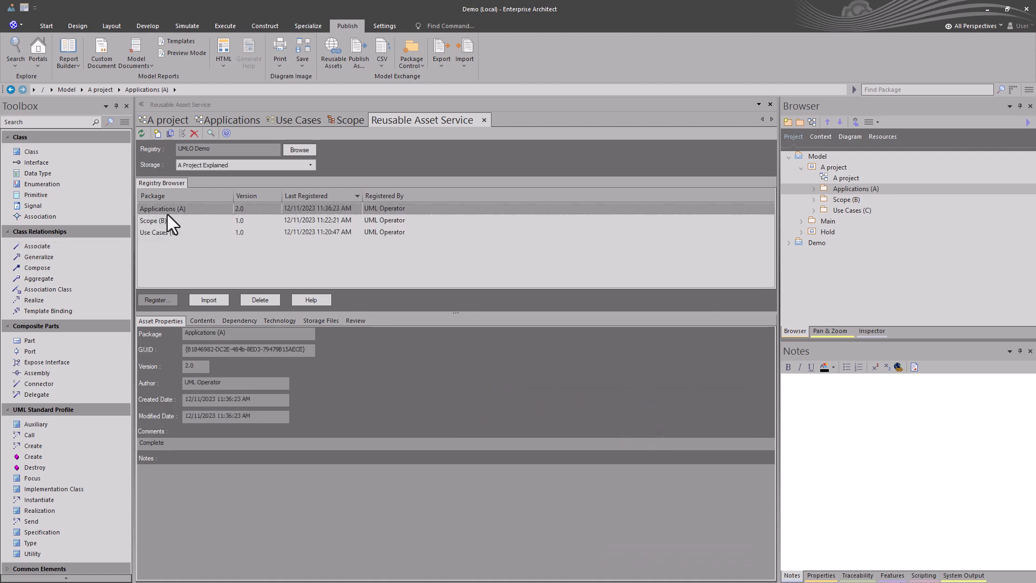
Choose version 0.06 for Applications (A) and version 0.05 for Scope (B) in the registry's package list
left_click(166, 210)
left_click(250, 208)
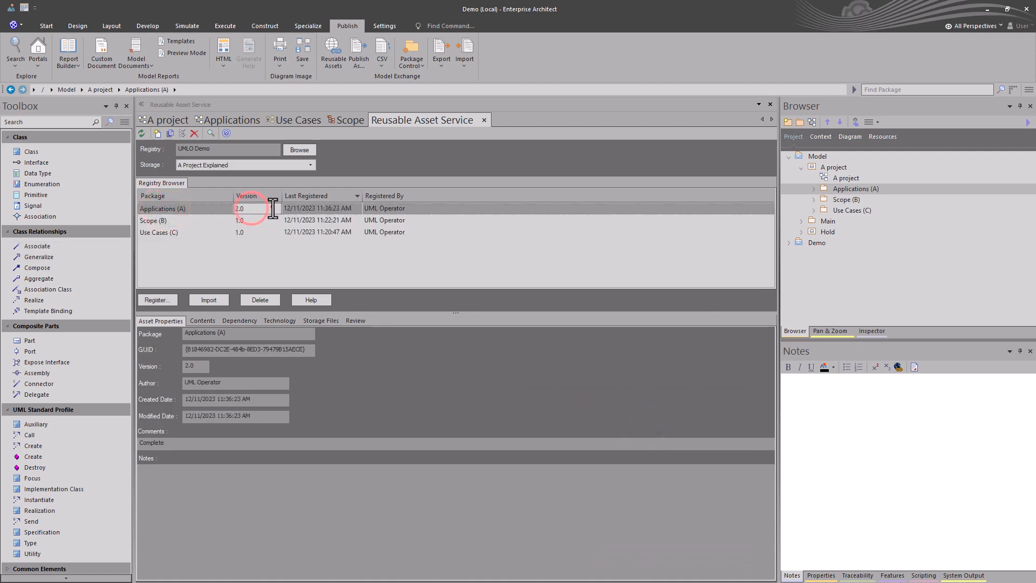
left_click(273, 208)
left_click(248, 247)
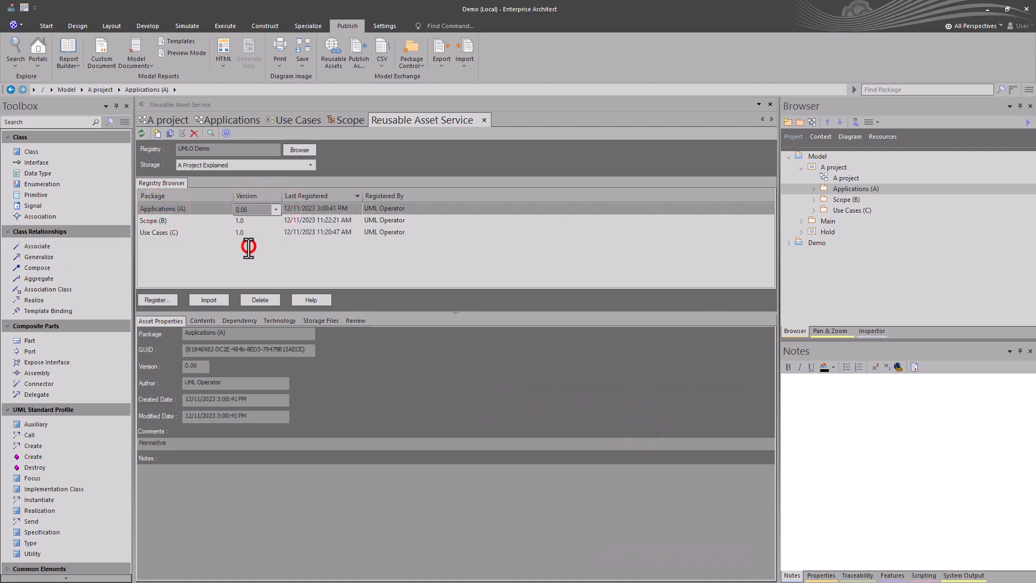
left_click(174, 221)
left_click(263, 221)
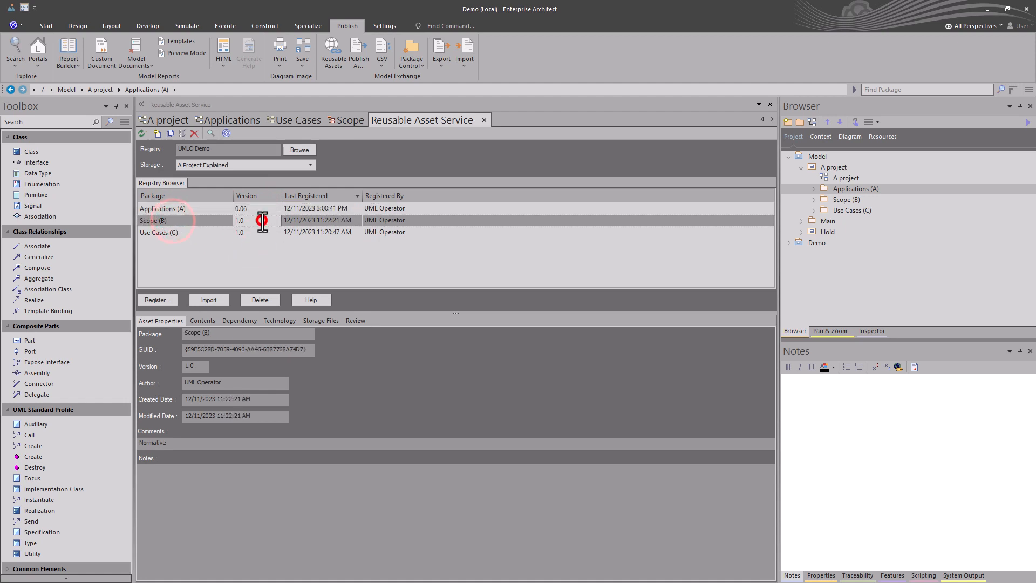
left_click(271, 221)
left_click(259, 231)
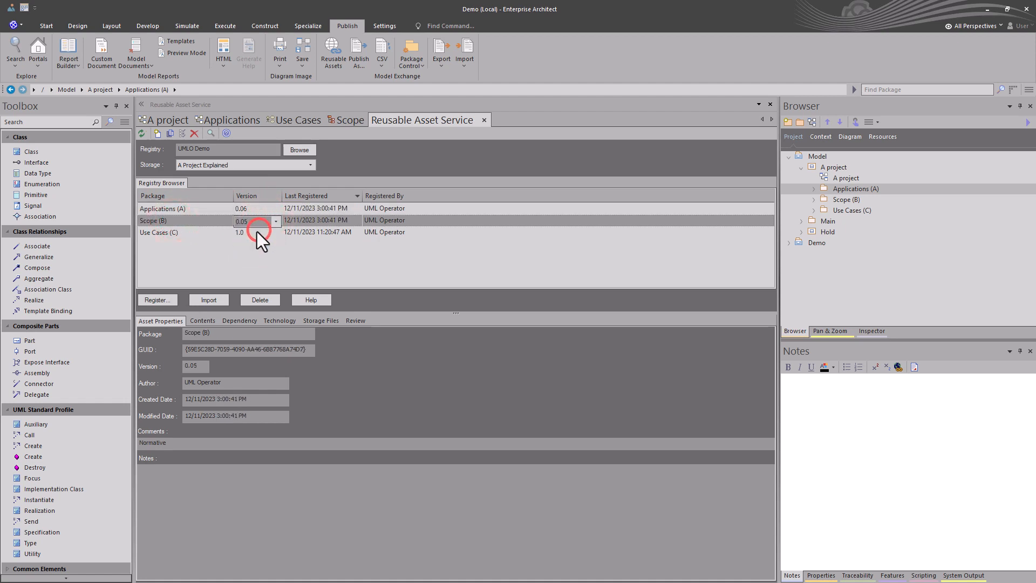
Choose version 0.05 for Use Cases (C) in the registry's package list
left_click(171, 232)
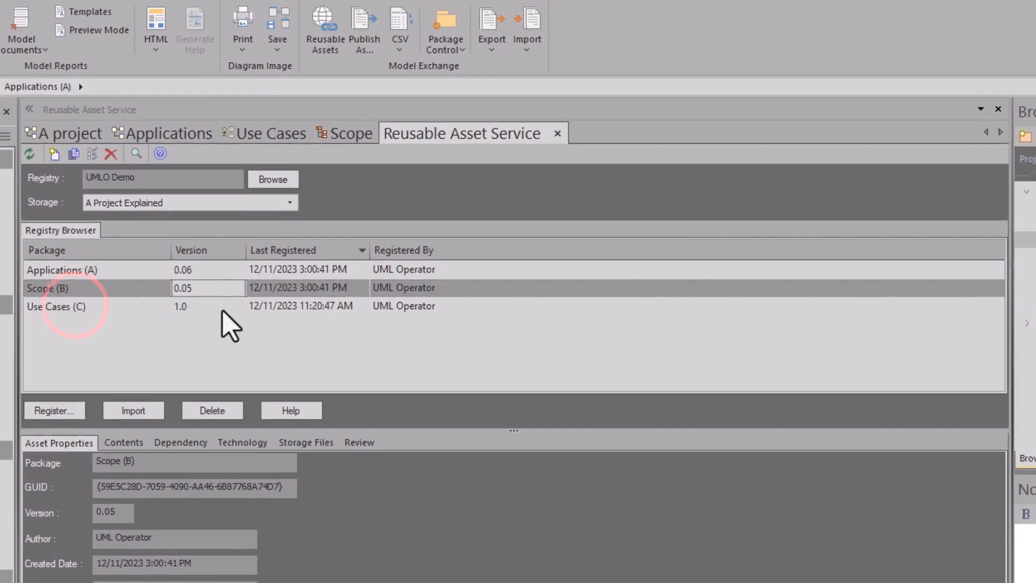
left_click(265, 233)
left_click(236, 313)
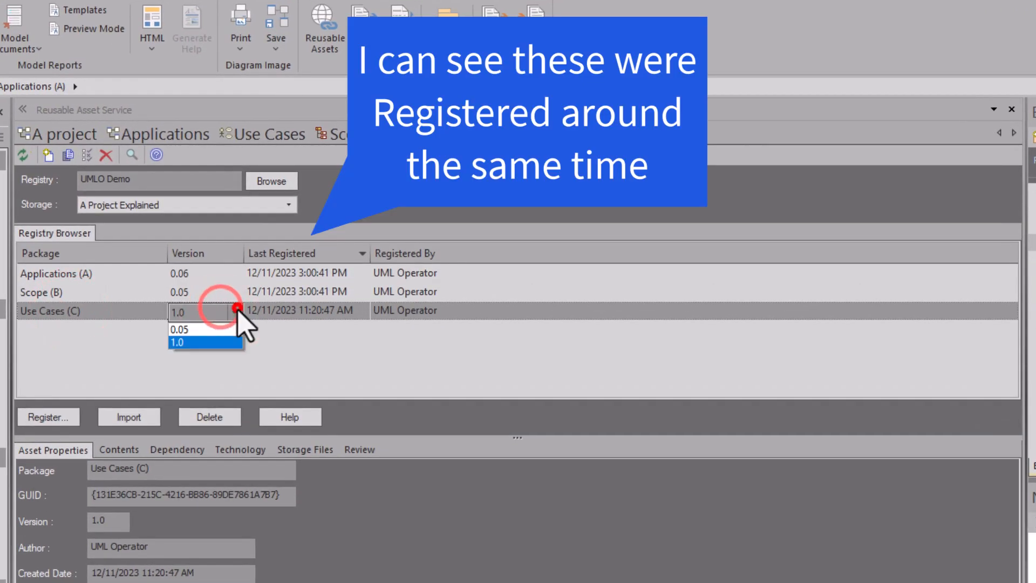
left_click(206, 327)
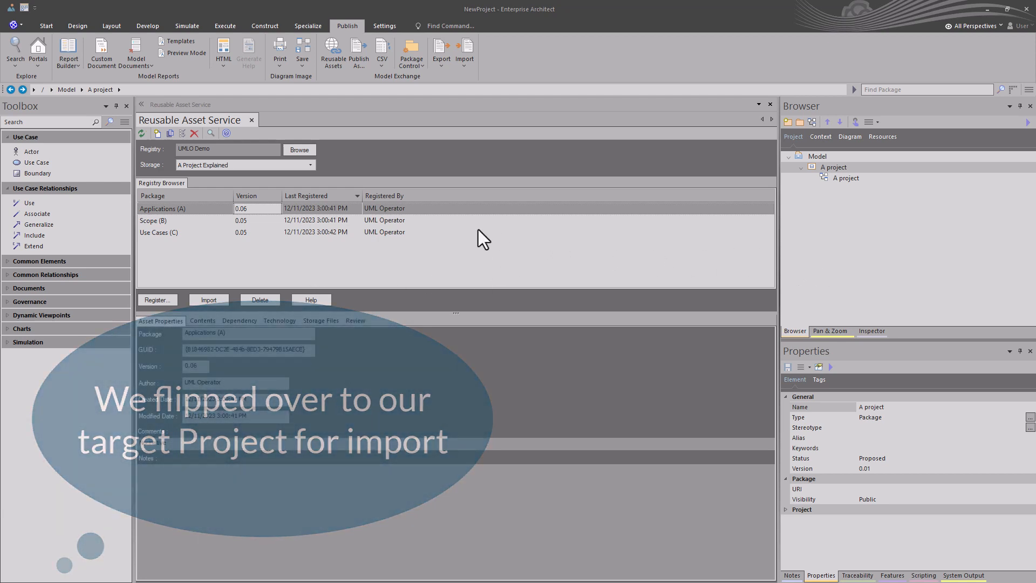
Import Applications (A) version 0.06 with its dependent packages into A project in the NewProject model
left_click(158, 209)
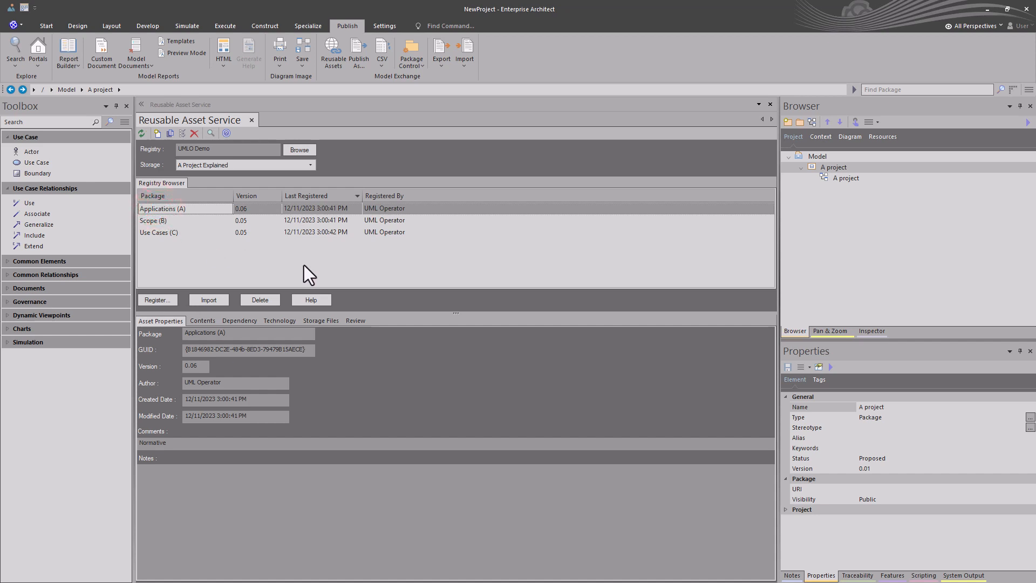
left_click(213, 300)
left_click(221, 313)
left_click(541, 328)
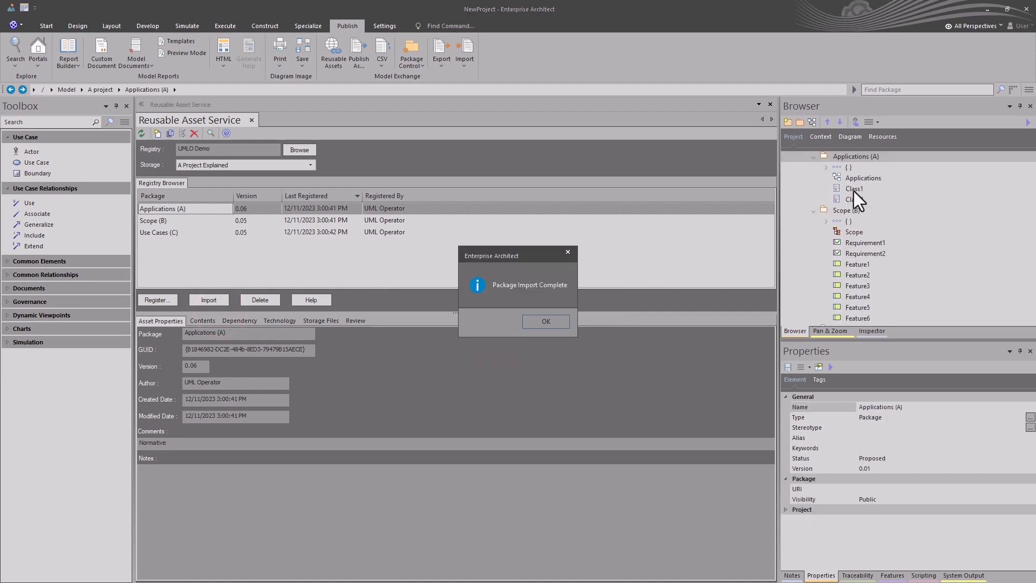
left_click(555, 321)
Collapse the imported Applications (A), Scope (B) and Use Cases (C) packages in the project tree and select the latter two
scroll(882, 223, "up", 1)
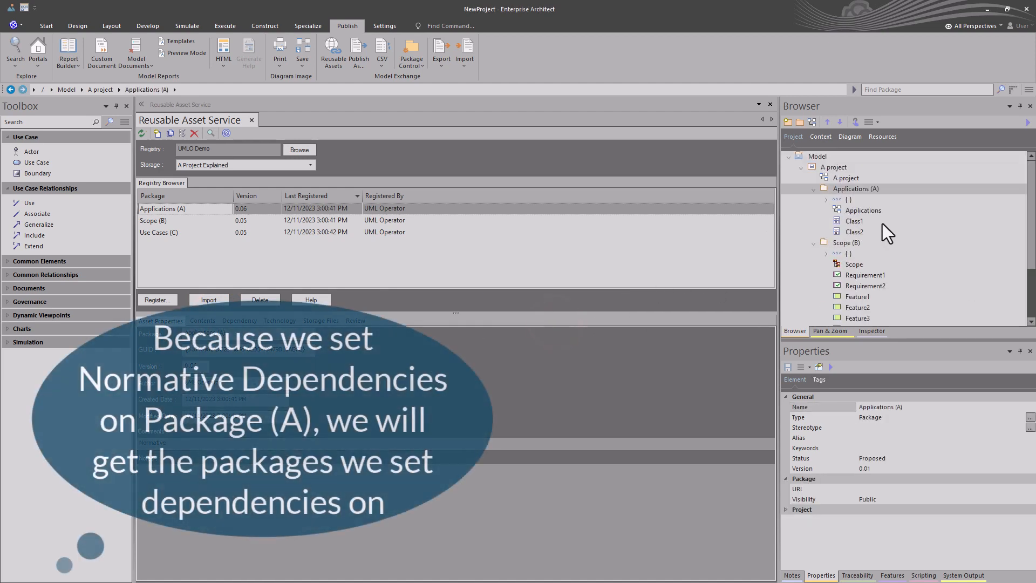
left_click(814, 190)
left_click(814, 199)
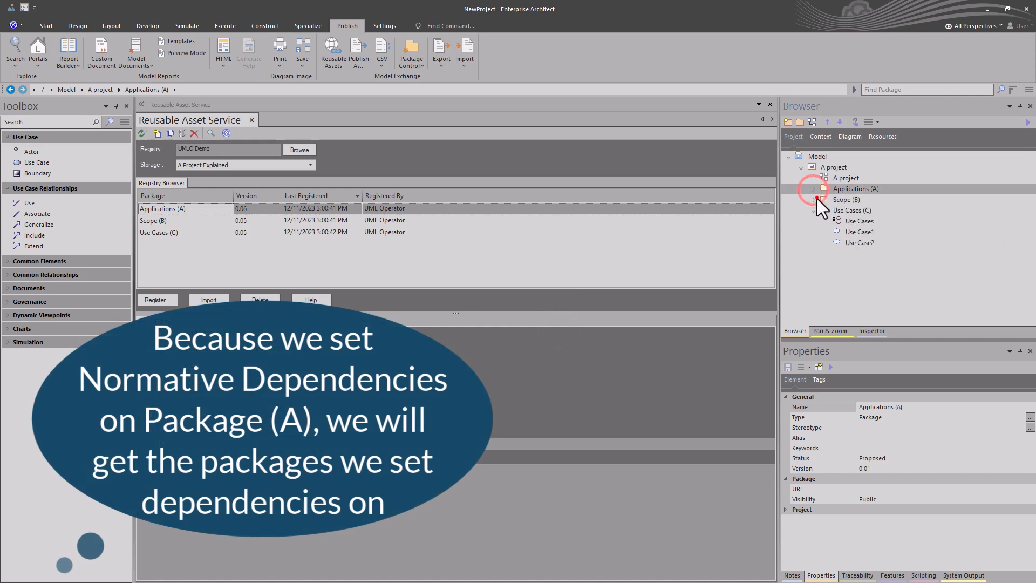
left_click(814, 211)
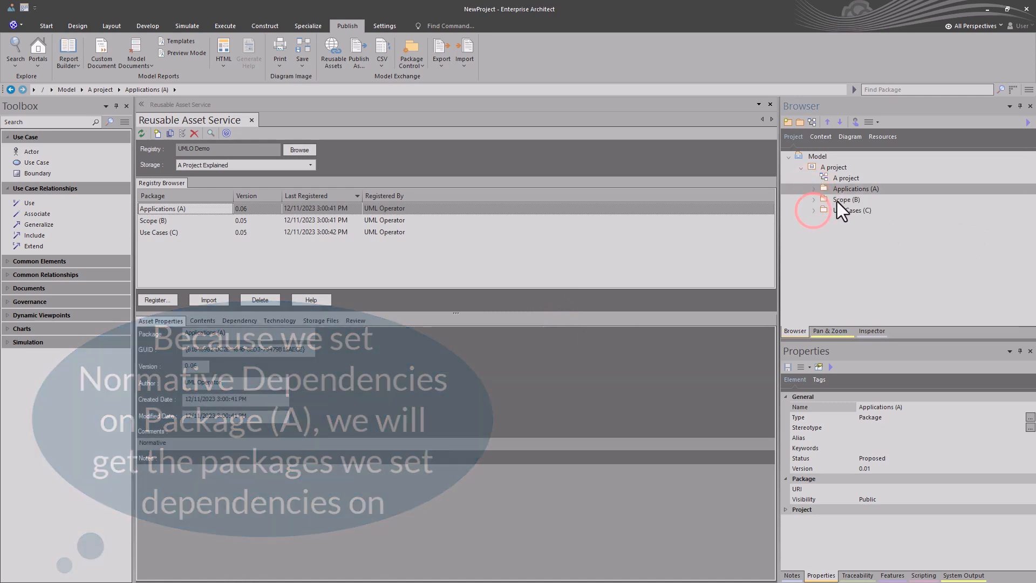
left_click(839, 199)
left_click(840, 209)
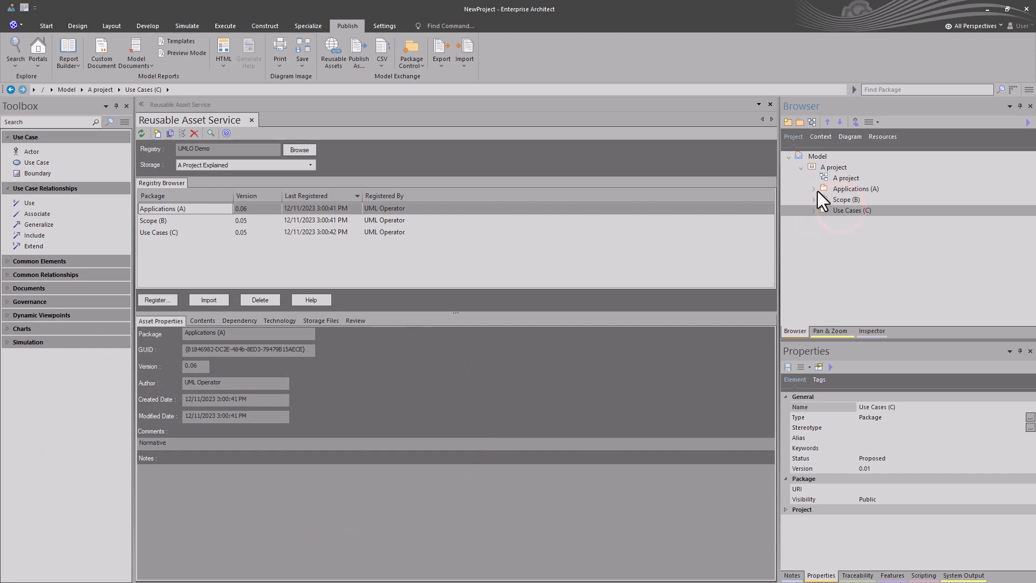
Open the imported Applications and Scope diagrams to examine their contents
left_click(815, 189)
double_click(841, 211)
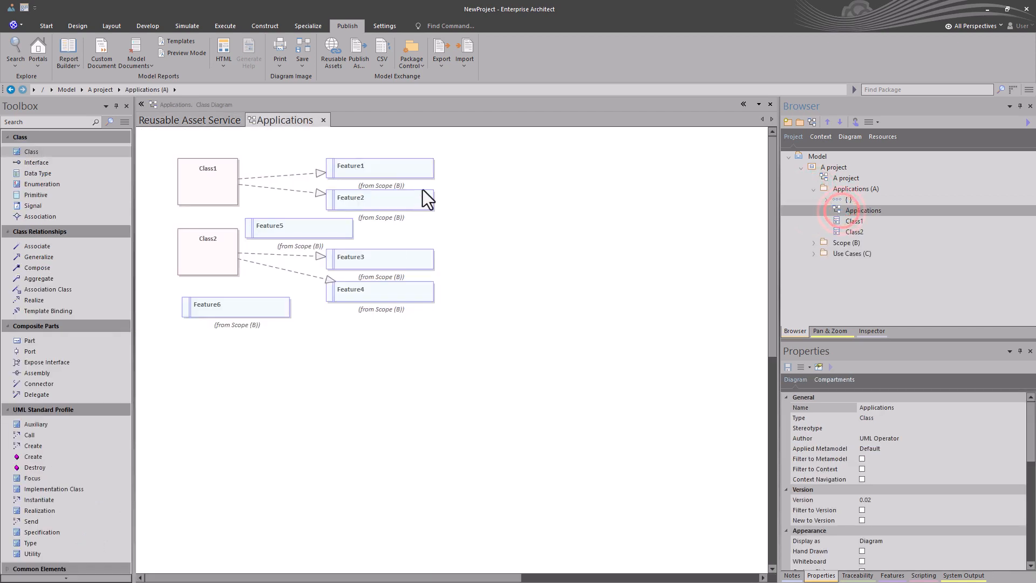
left_click(814, 190)
left_click(814, 198)
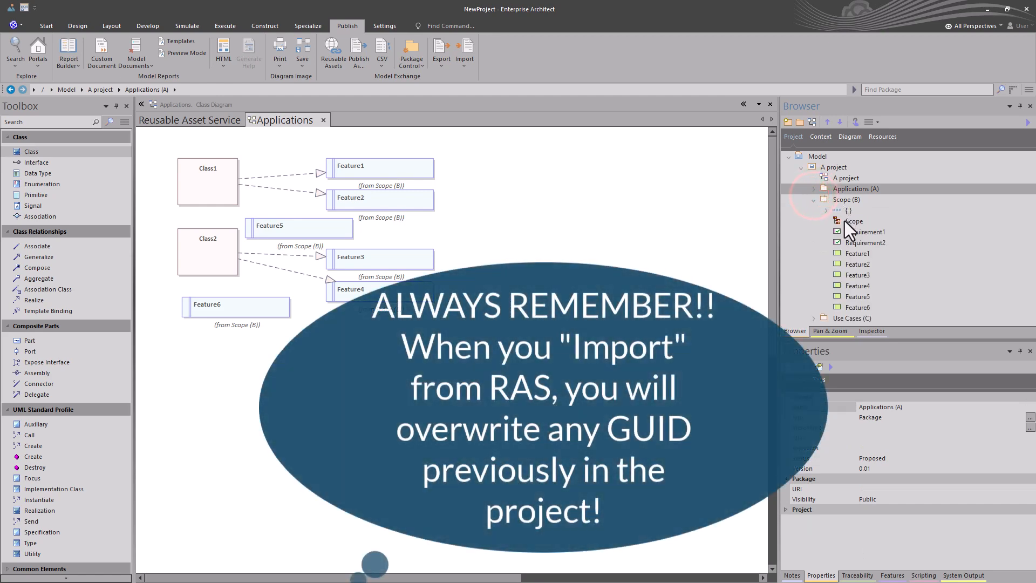
double_click(844, 221)
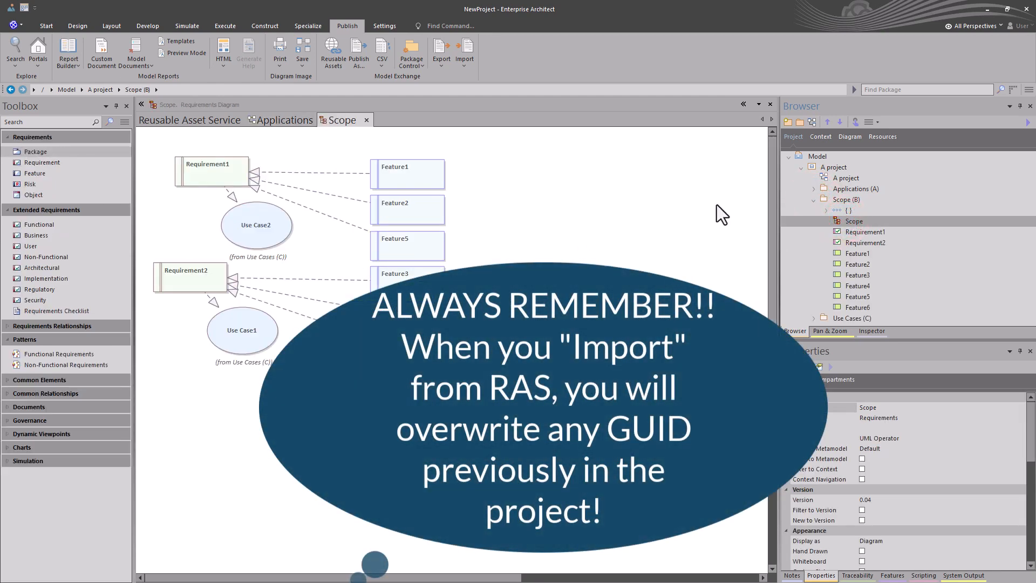
Open the Use Cases diagram, review the Scope and Applications diagrams again, and return to the Reusable Asset Service
left_click(814, 200)
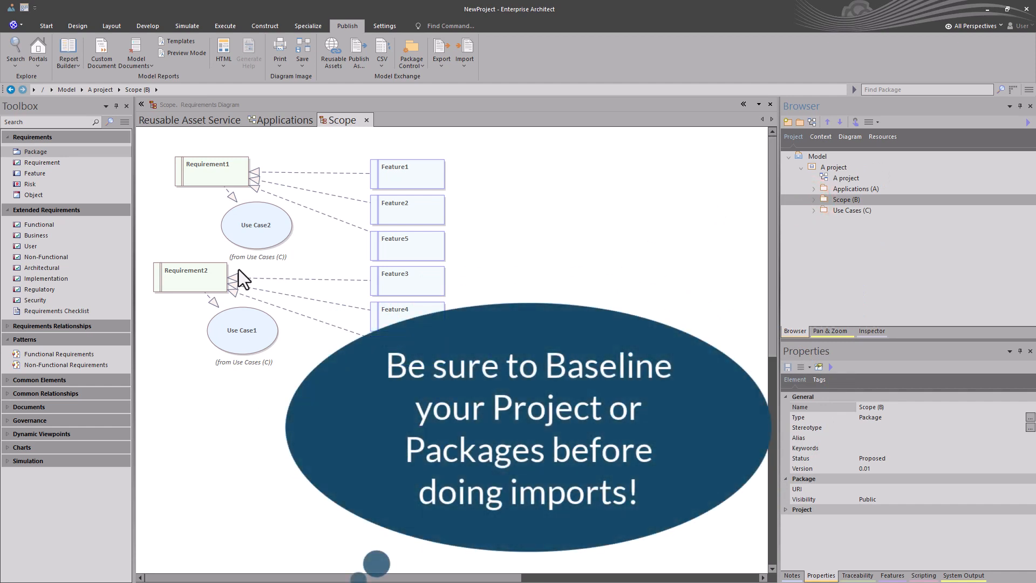
left_click(813, 211)
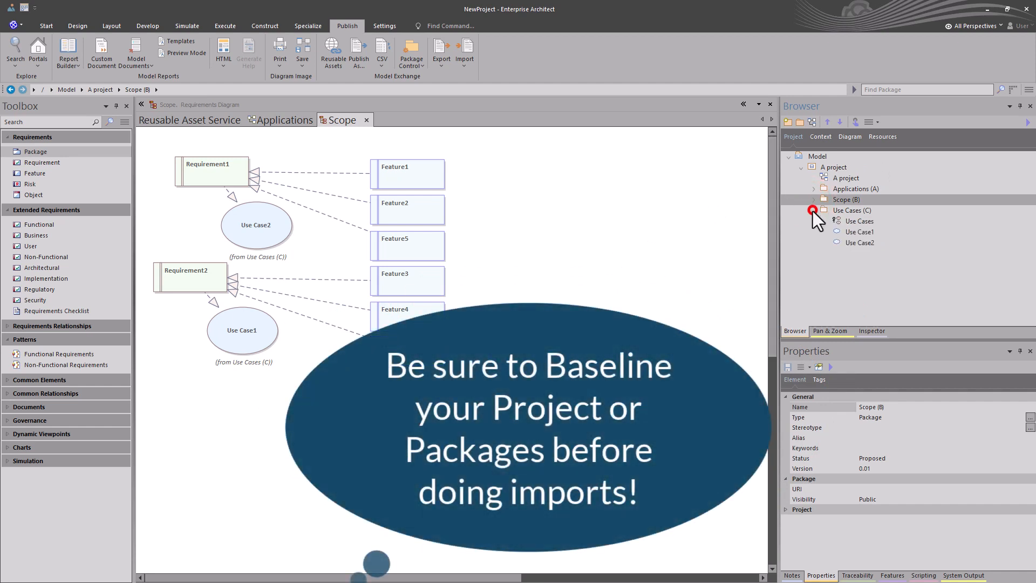
double_click(838, 223)
left_click(350, 121)
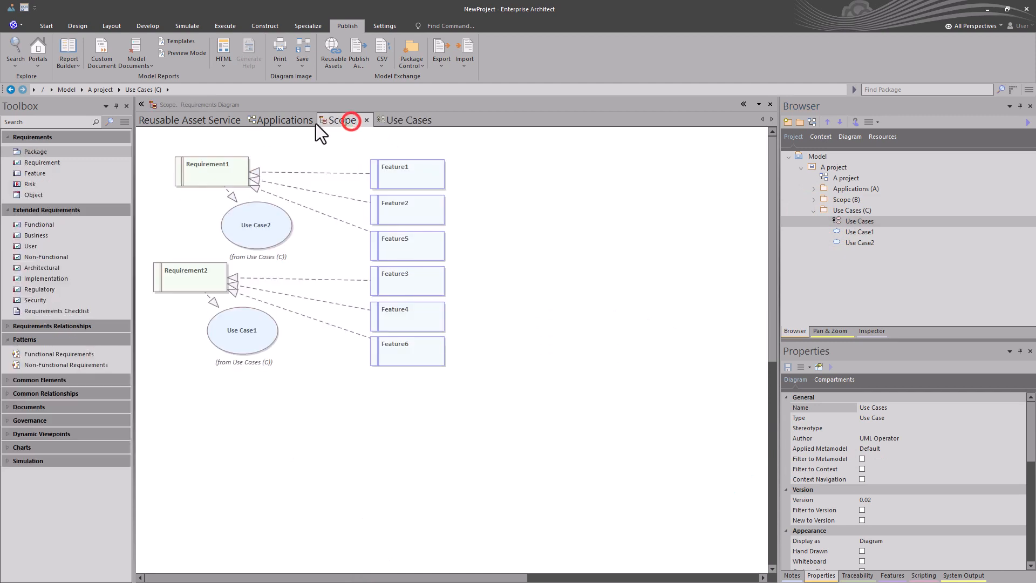
left_click(300, 123)
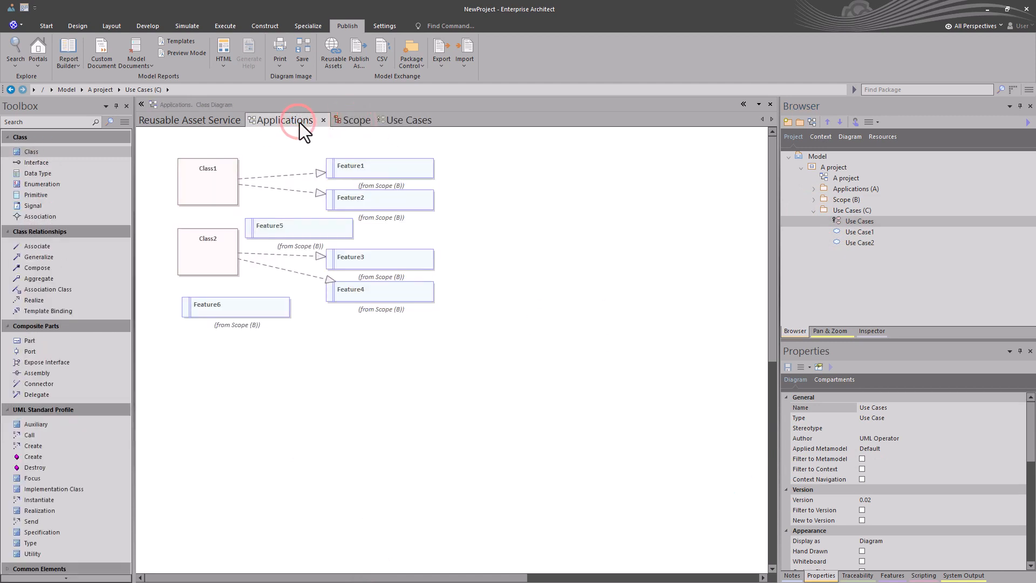
left_click(222, 125)
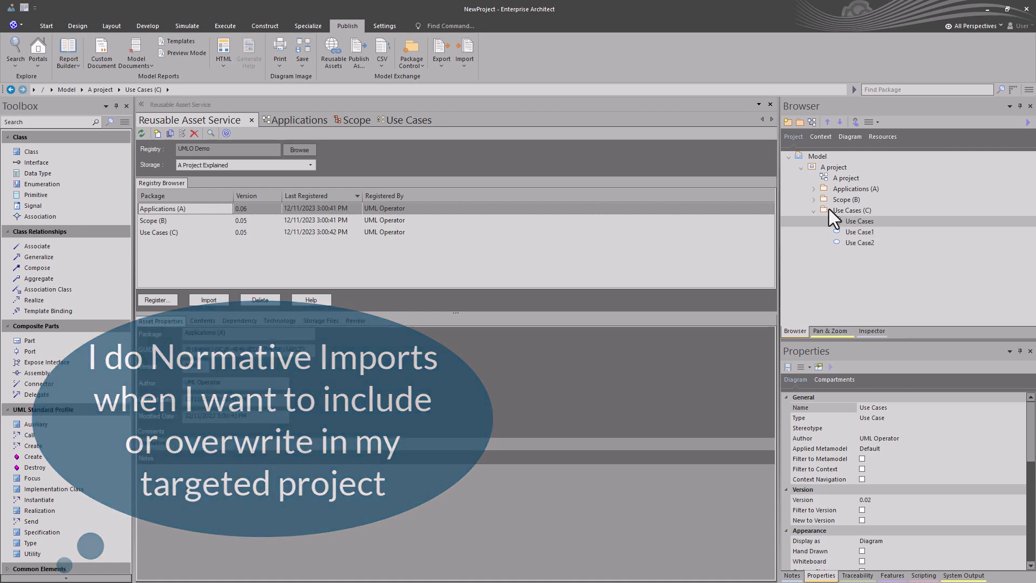
left_click(813, 211)
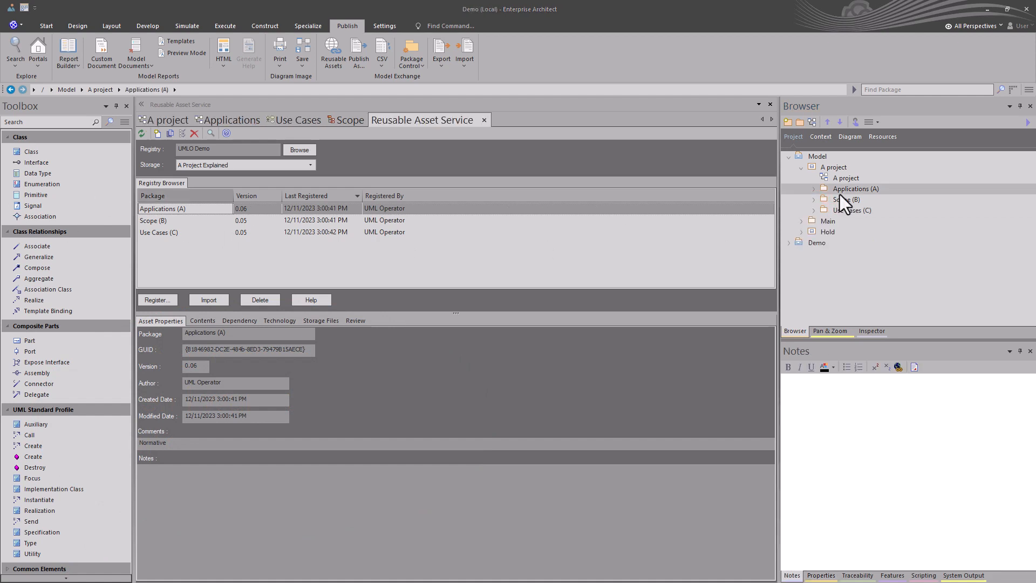
In the Demo project, run a Complete dependency check on Applications (A) and add Scope (B) without using its latest registry version
left_click(840, 189)
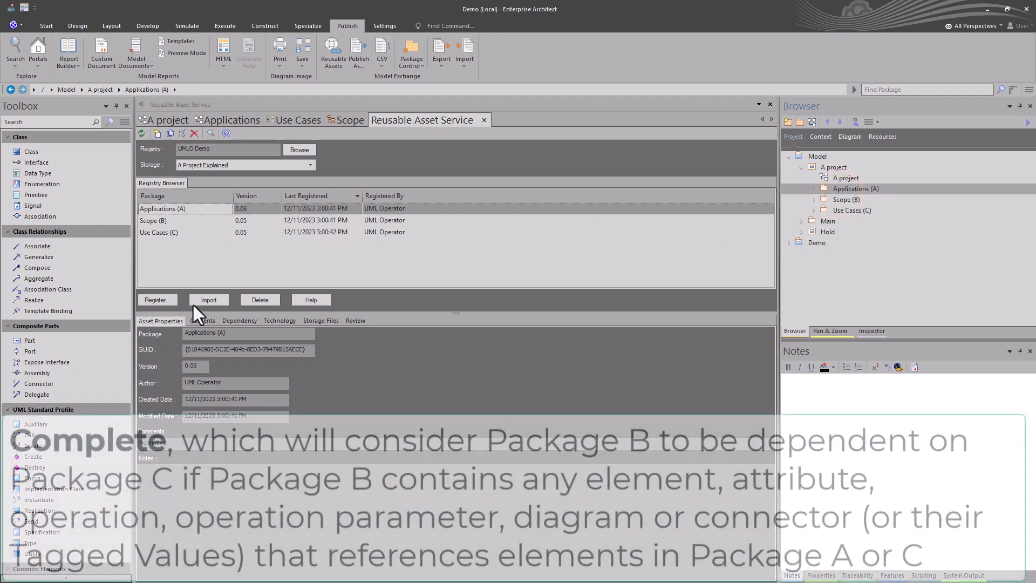
left_click(160, 300)
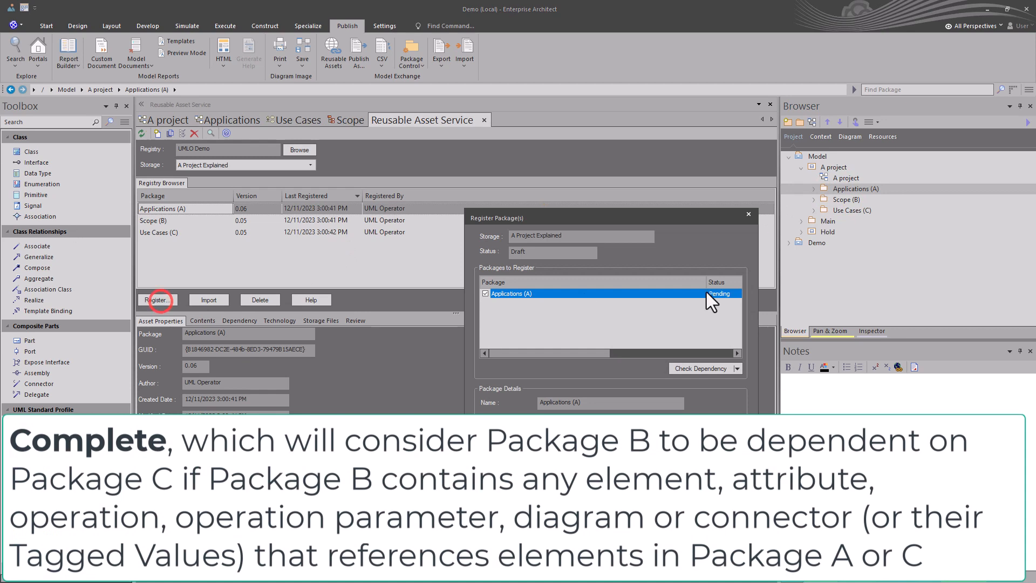
left_click(736, 368)
left_click(697, 379)
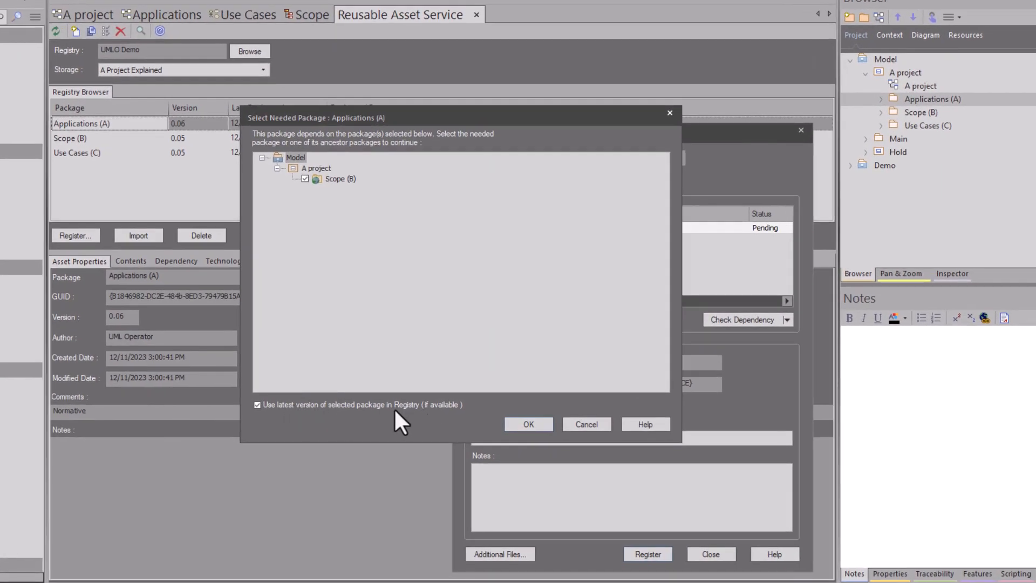
left_click(324, 408)
left_click(519, 423)
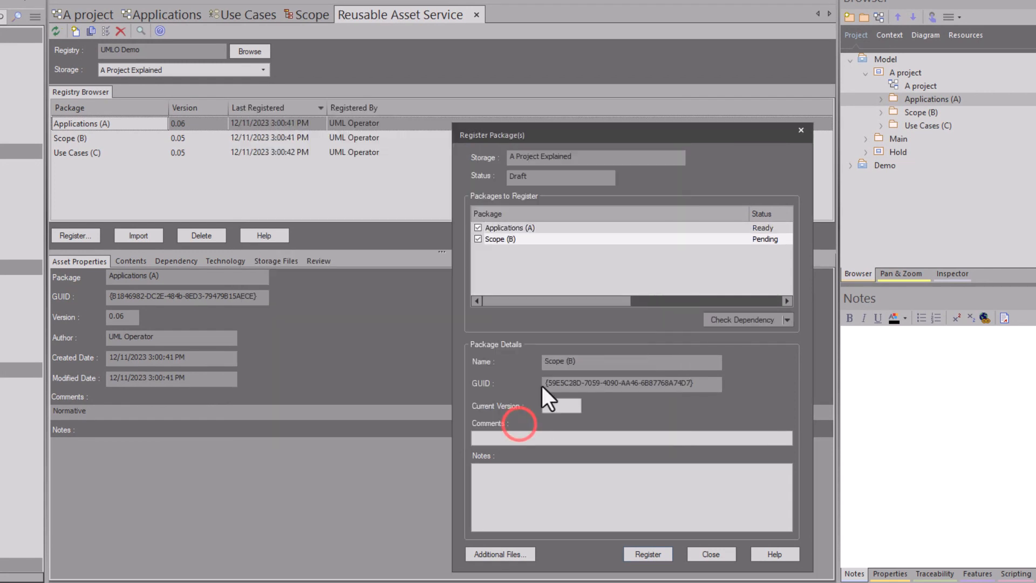
left_click(559, 409)
left_click(544, 434)
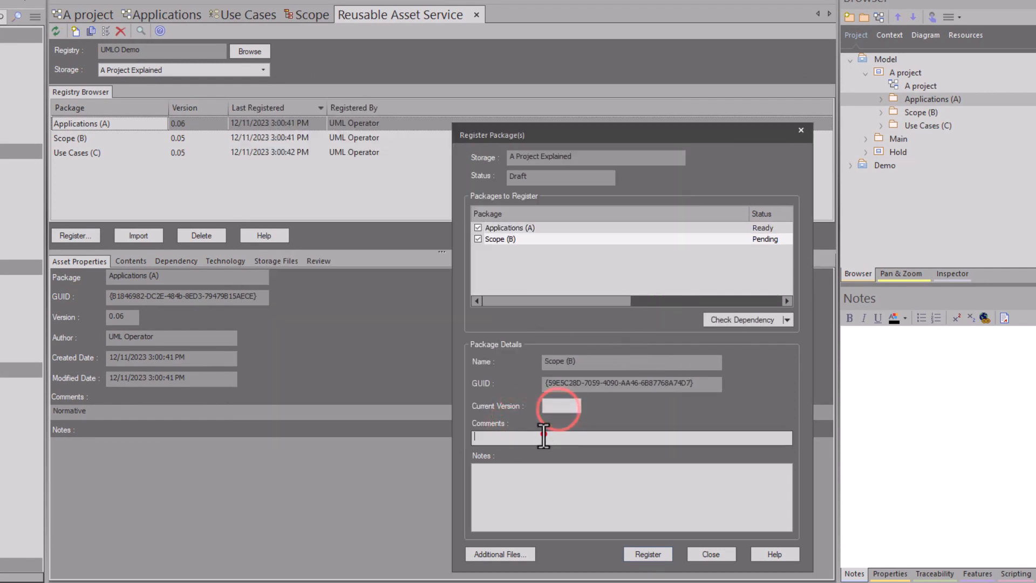
left_click(546, 493)
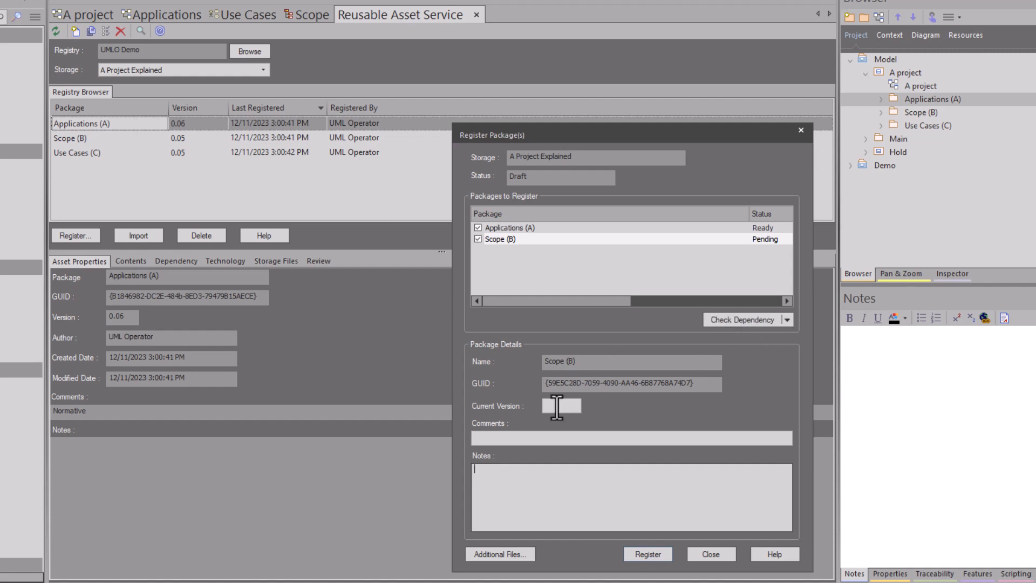
Check Scope (B)'s dependencies, add Use Cases (C) without using its latest registry version, and check that package's dependencies too
left_click(781, 320)
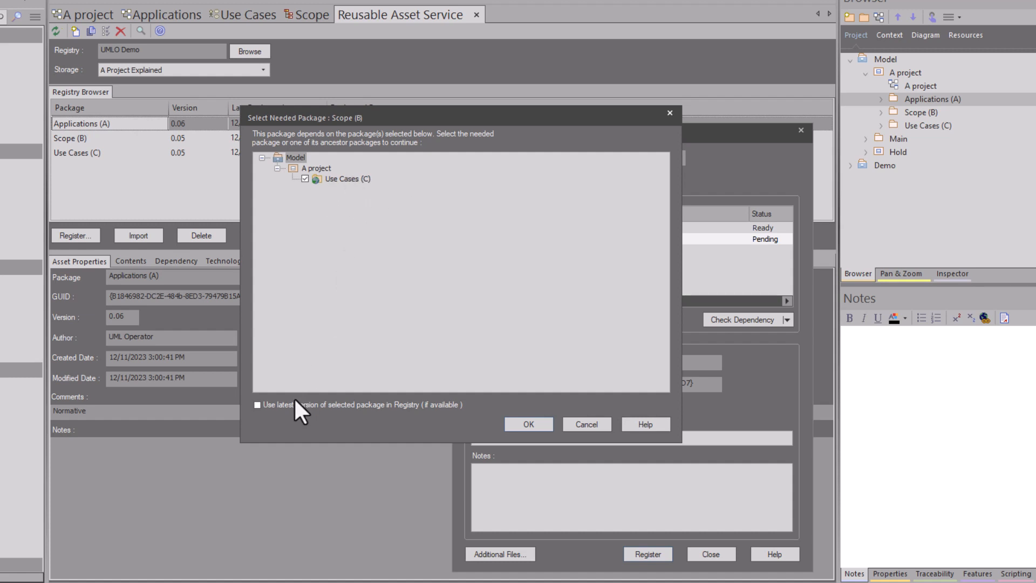
left_click(277, 405)
left_click(278, 405)
left_click(517, 422)
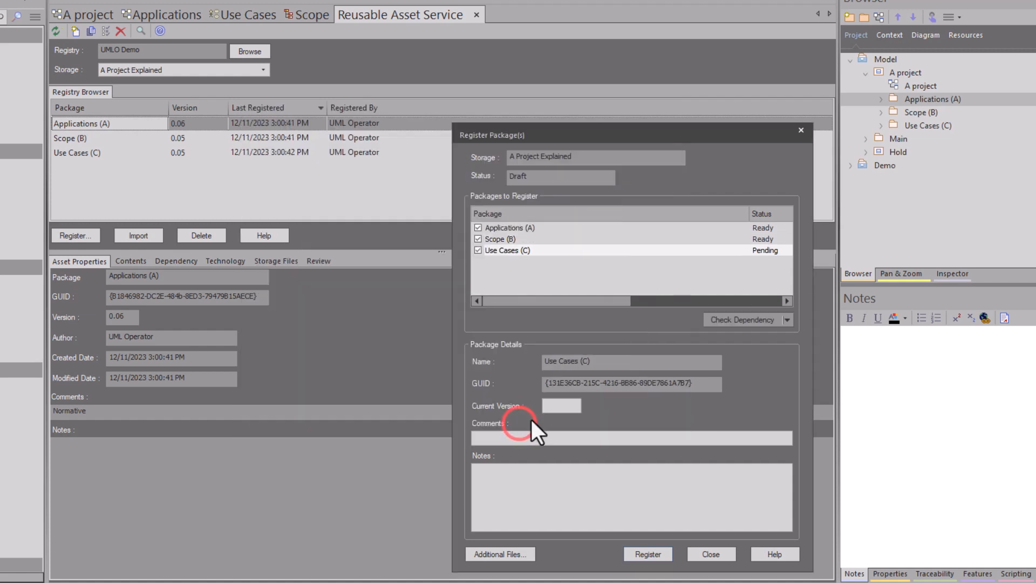
left_click(548, 406)
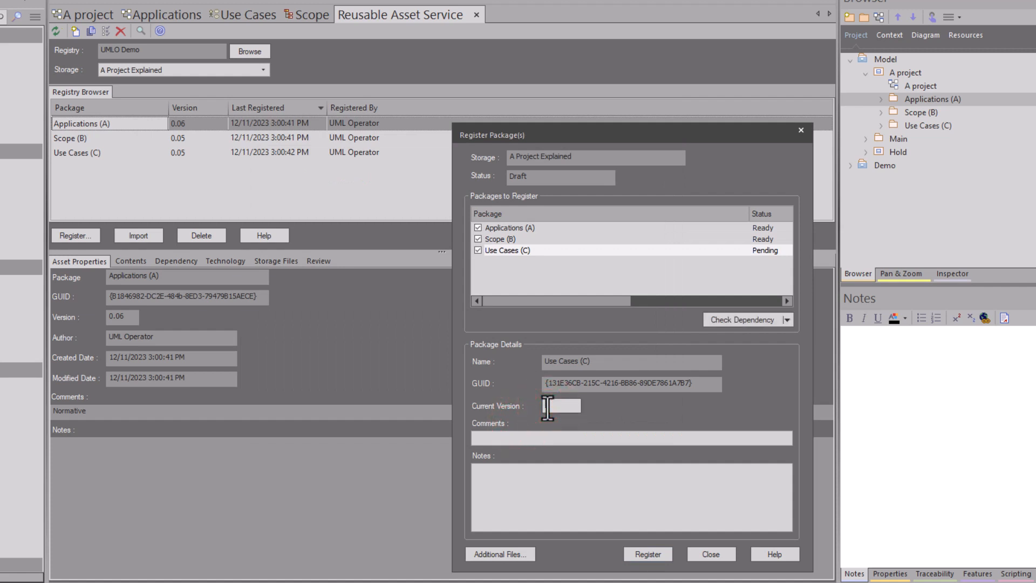
left_click(787, 319)
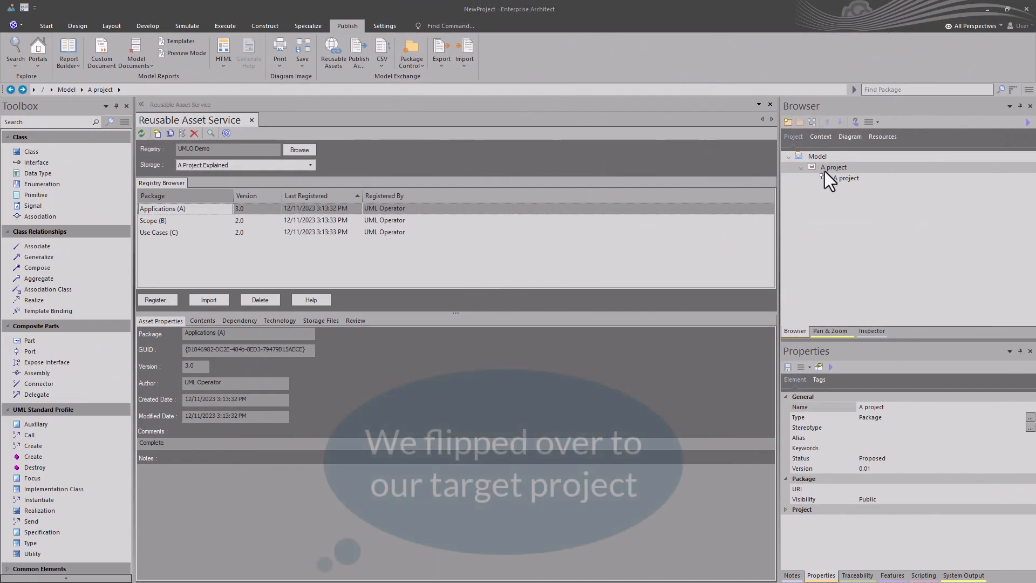
Import Applications (A) version 3.0 with its dependent packages into A project in the NewProject model
left_click(824, 170)
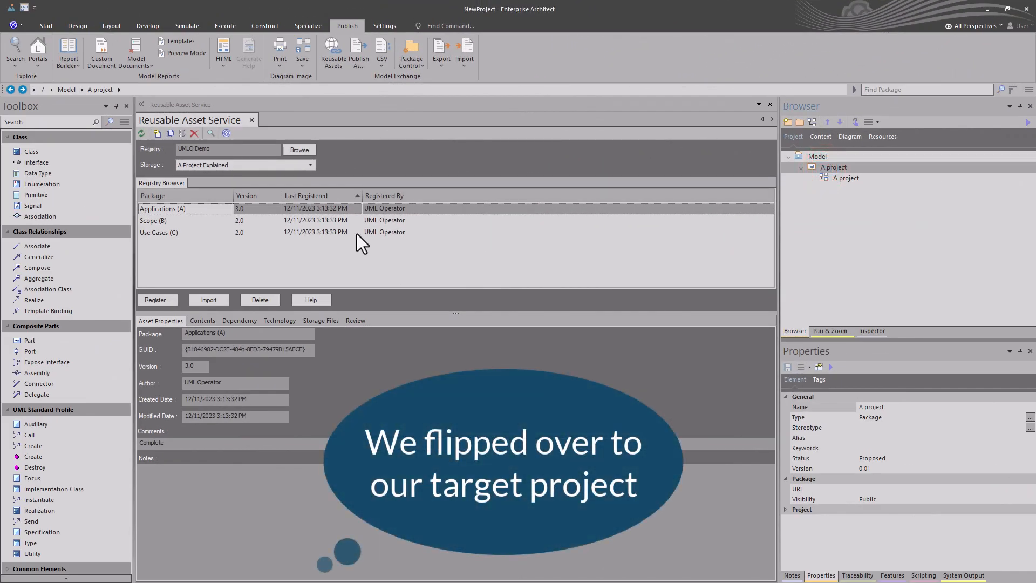
left_click(180, 210)
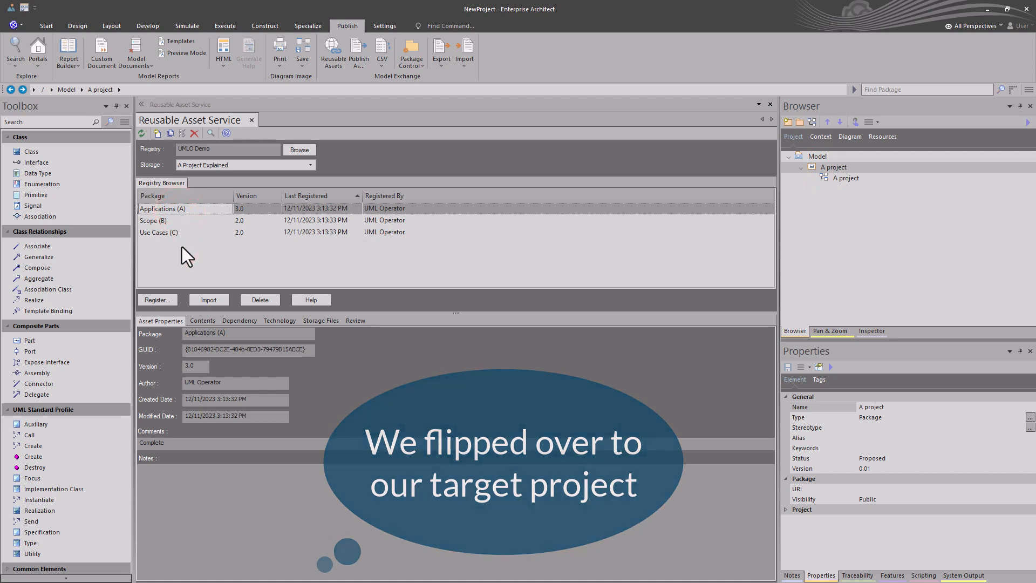
left_click(201, 299)
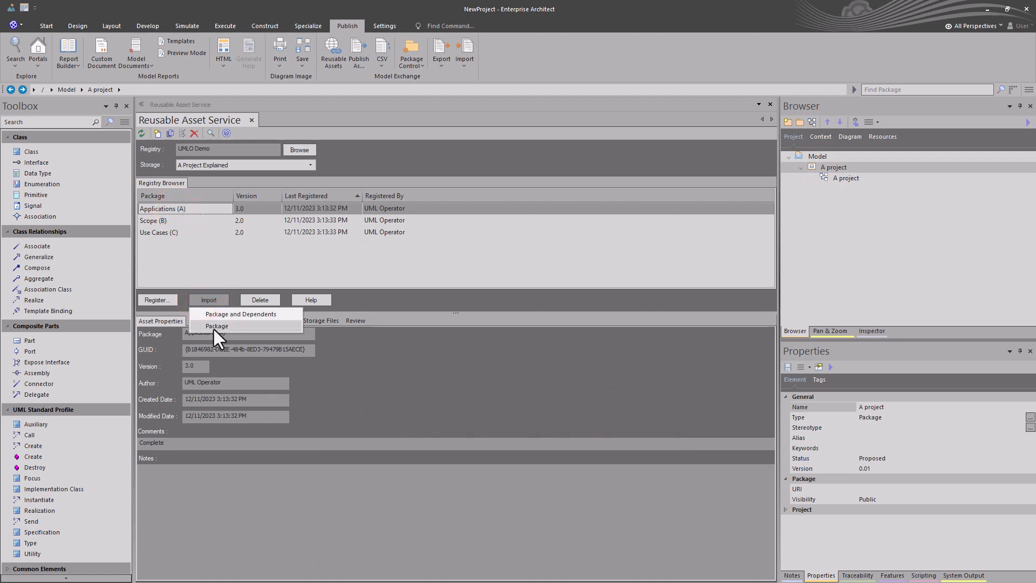
left_click(227, 315)
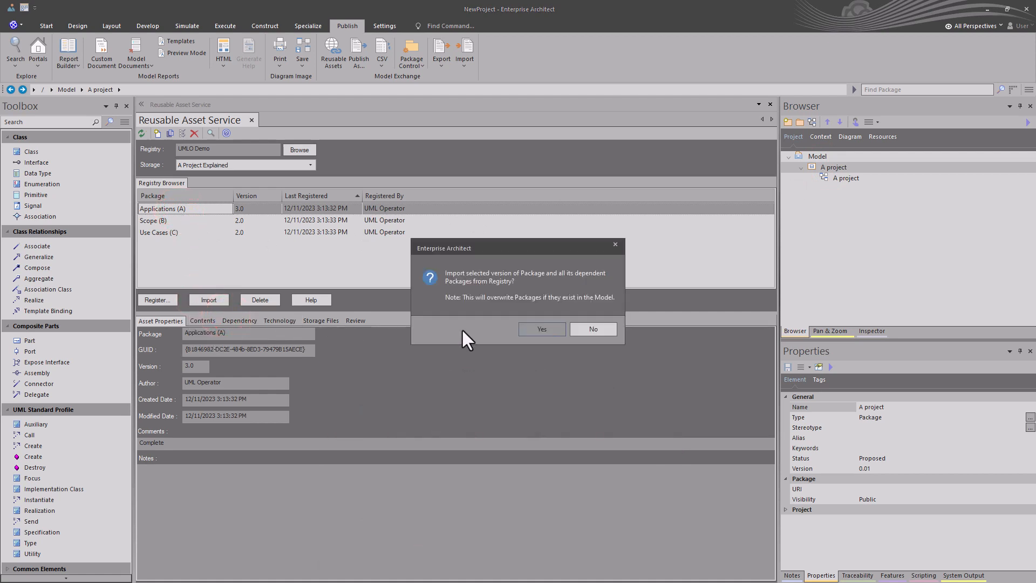
left_click(538, 329)
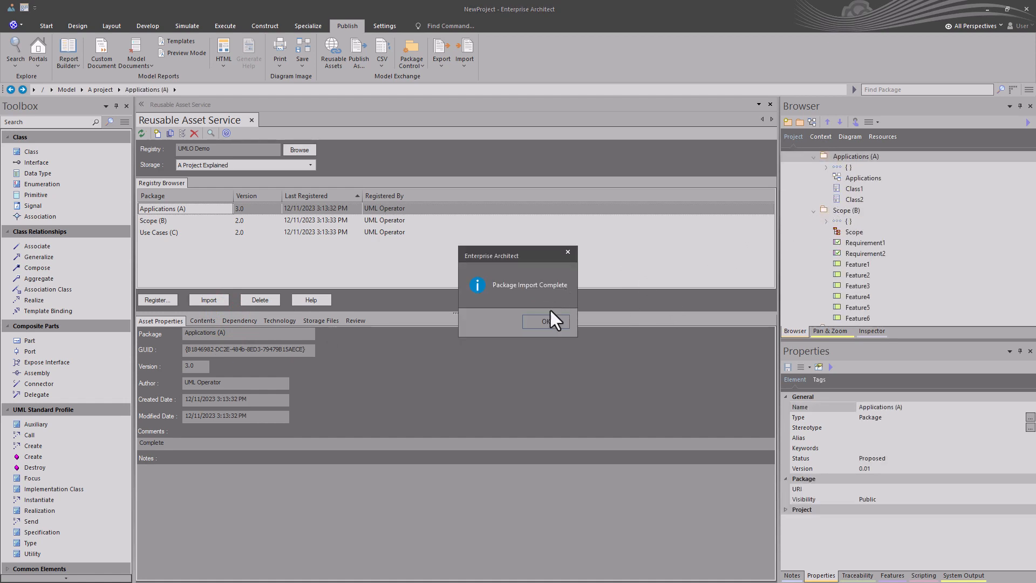
left_click(546, 321)
Open the newly imported Applications and Scope diagrams to check what the Complete import brought in
scroll(880, 231, "up", 1)
left_click(837, 211)
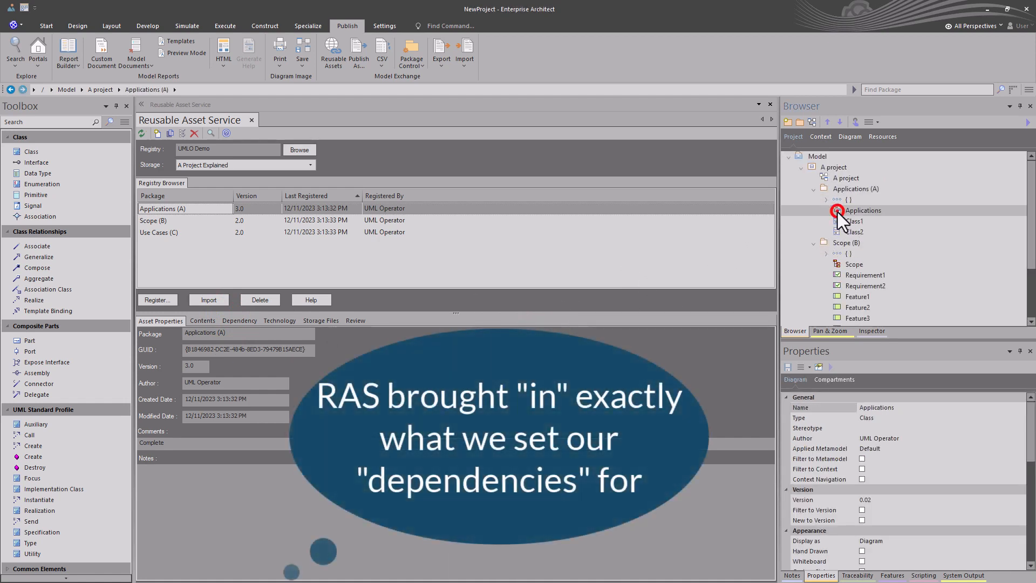
double_click(838, 211)
double_click(840, 264)
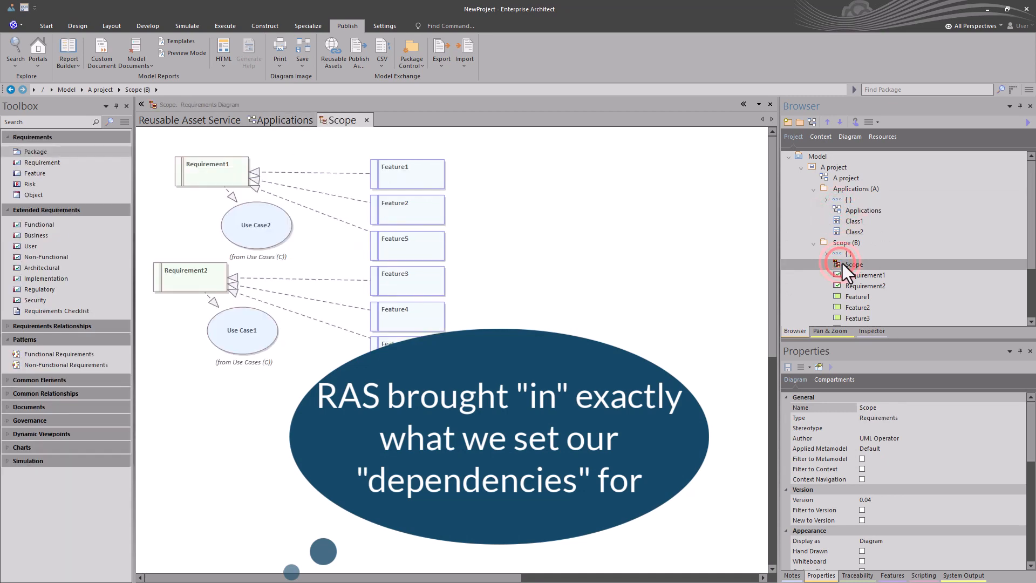
Open the imported Use Cases diagram and review the imported Scope (B) and Applications (A) package contents
scroll(843, 263, "down", 3)
double_click(844, 297)
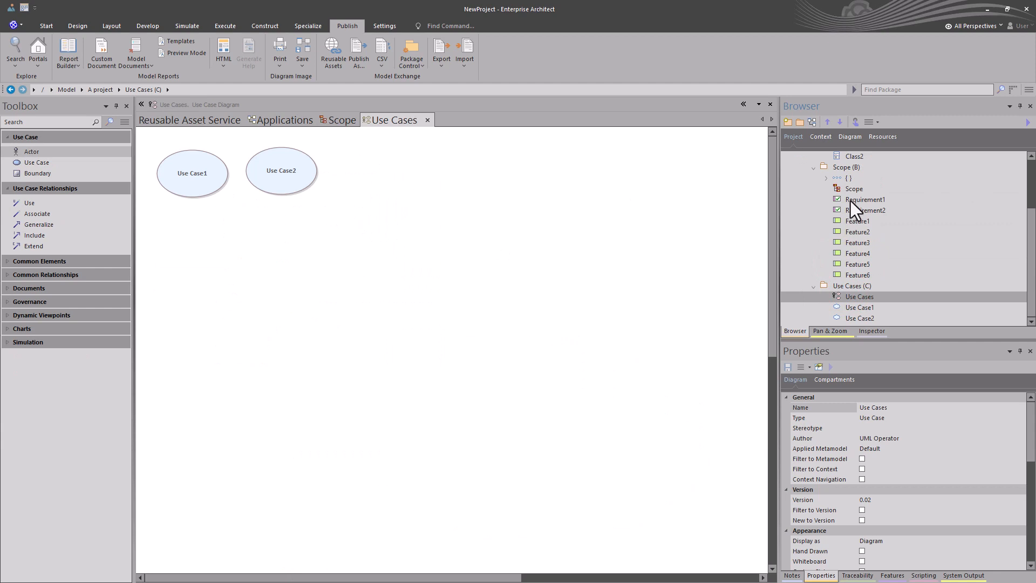
left_click(849, 188)
scroll(858, 190, "up", 3)
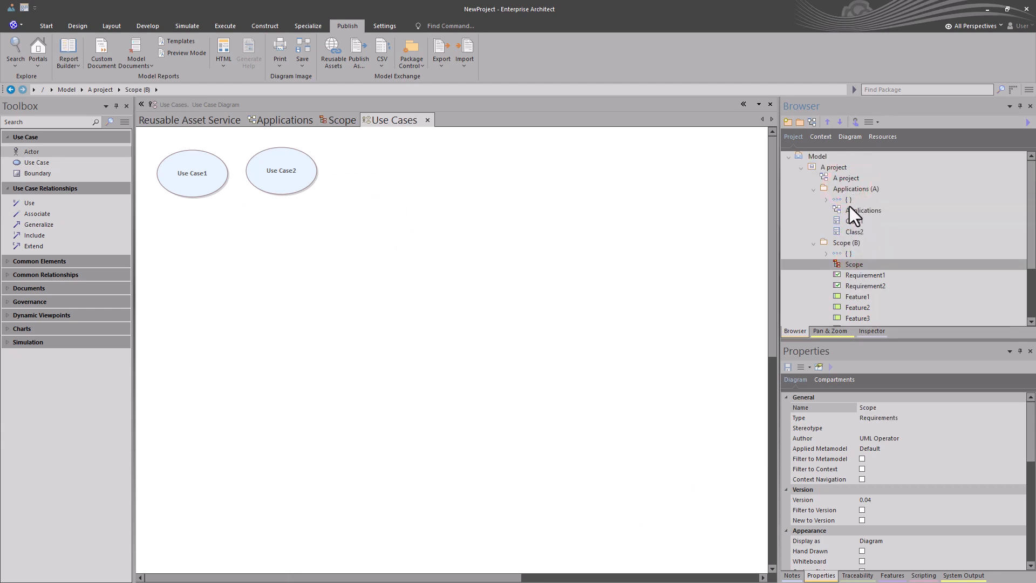
left_click(850, 208)
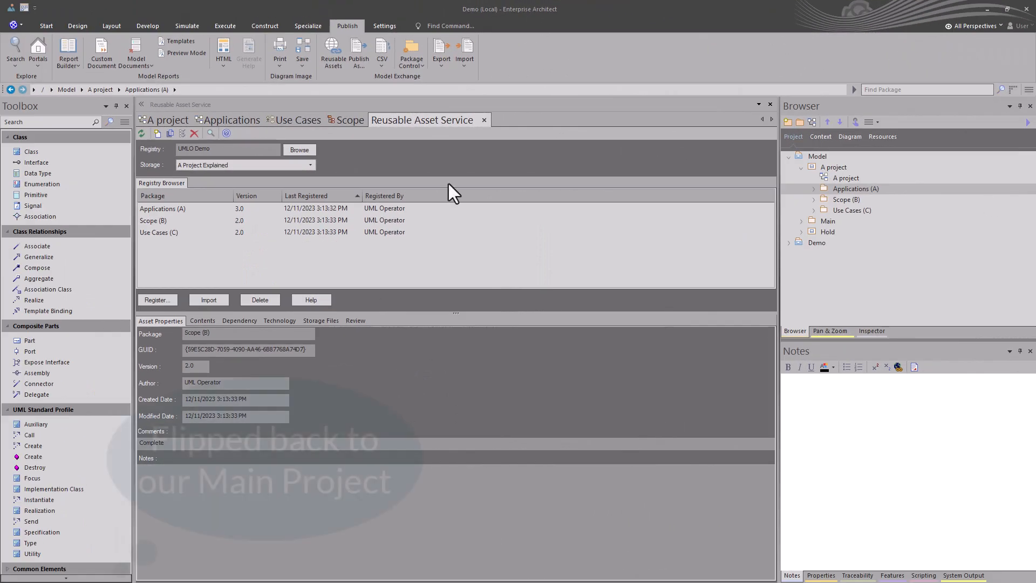
In the Demo project, open package registration for Applications (A) and view the available dependency check options
left_click(171, 300)
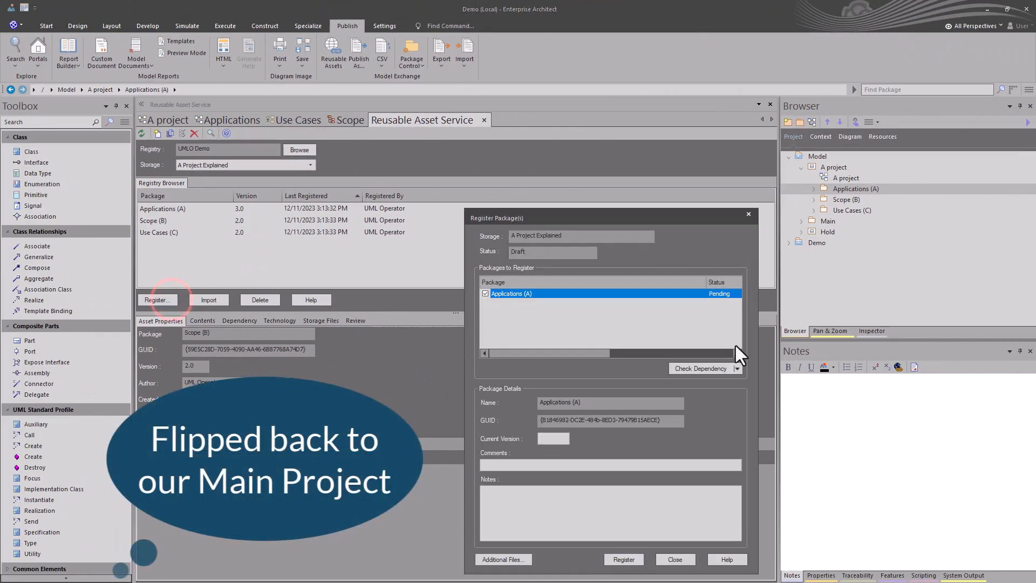
left_click(737, 369)
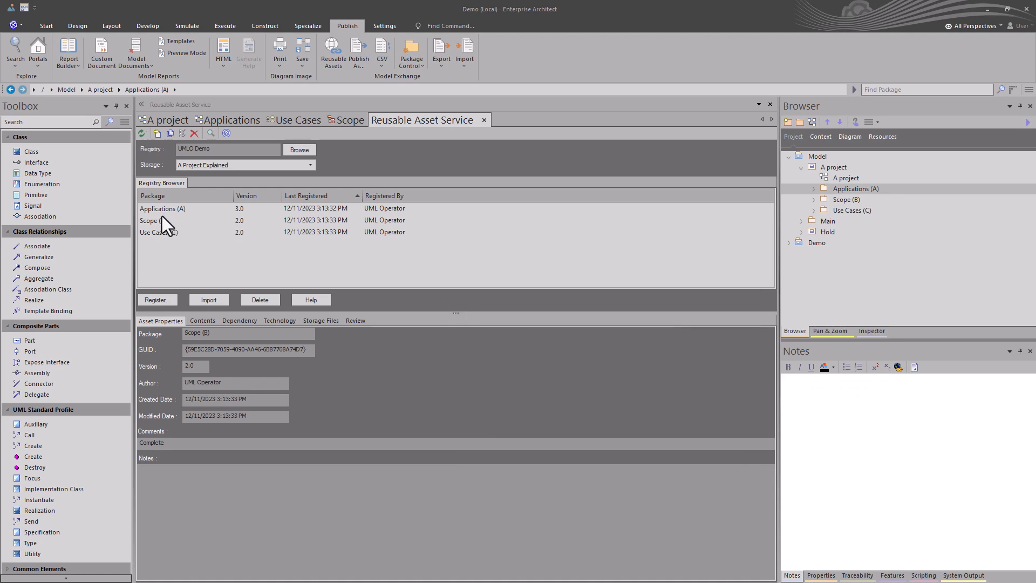
Review the registered asset properties of Applications (A), Scope (B) and Use Cases (C) in the A Project Explained storage
left_click(156, 220)
left_click(154, 232)
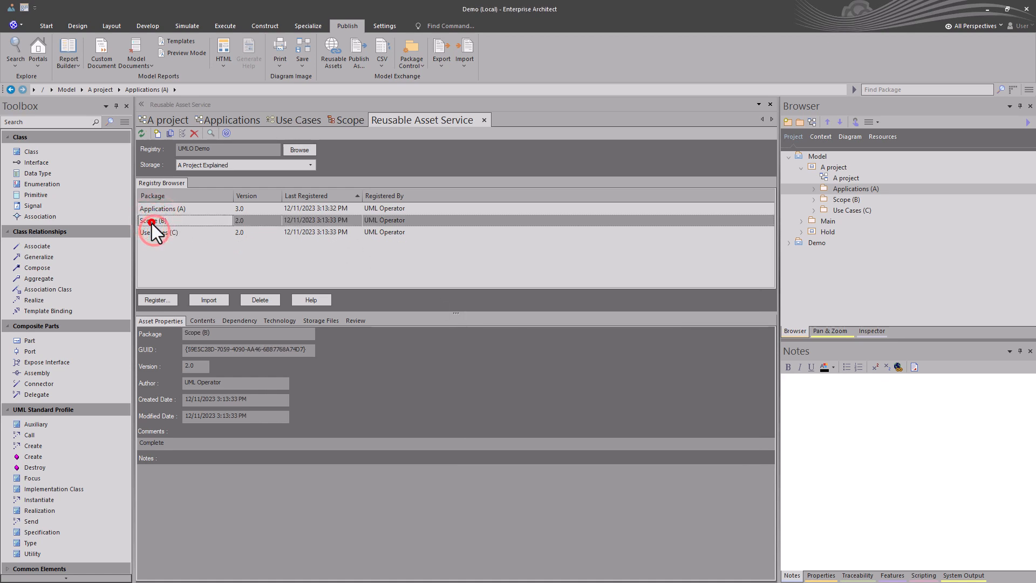
left_click(154, 221)
left_click(160, 209)
left_click(157, 221)
left_click(160, 210)
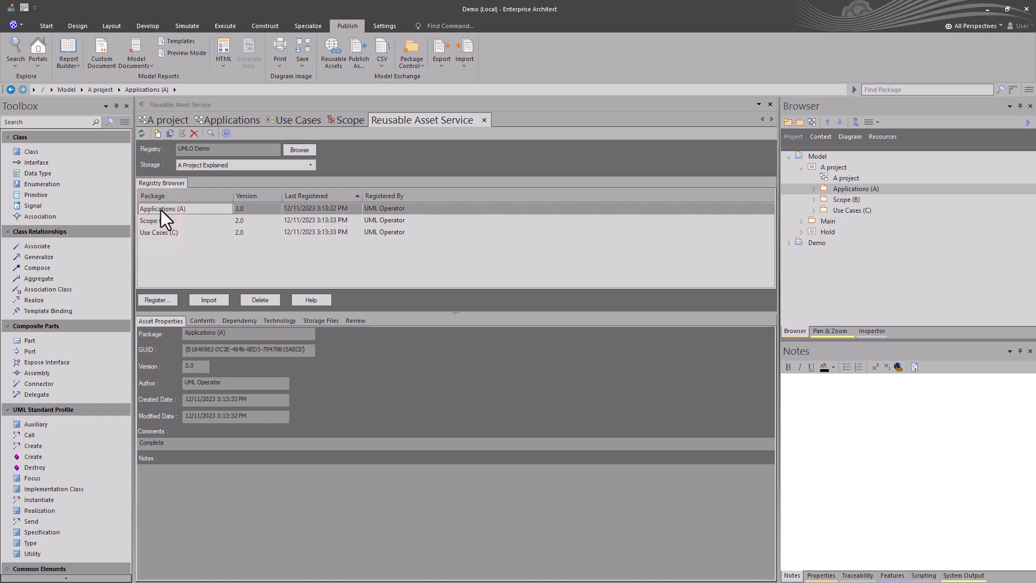
left_click(153, 221)
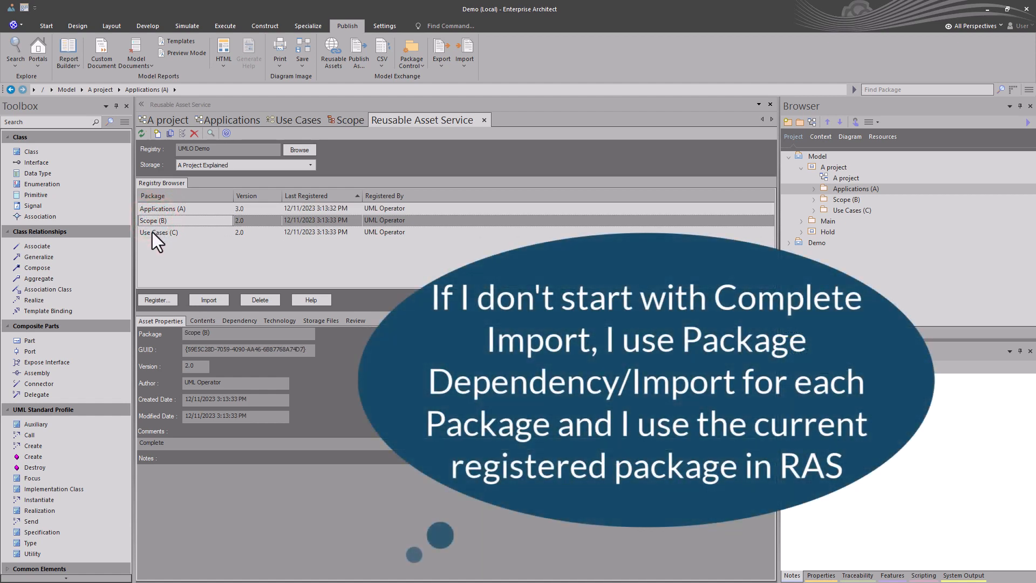
left_click(152, 232)
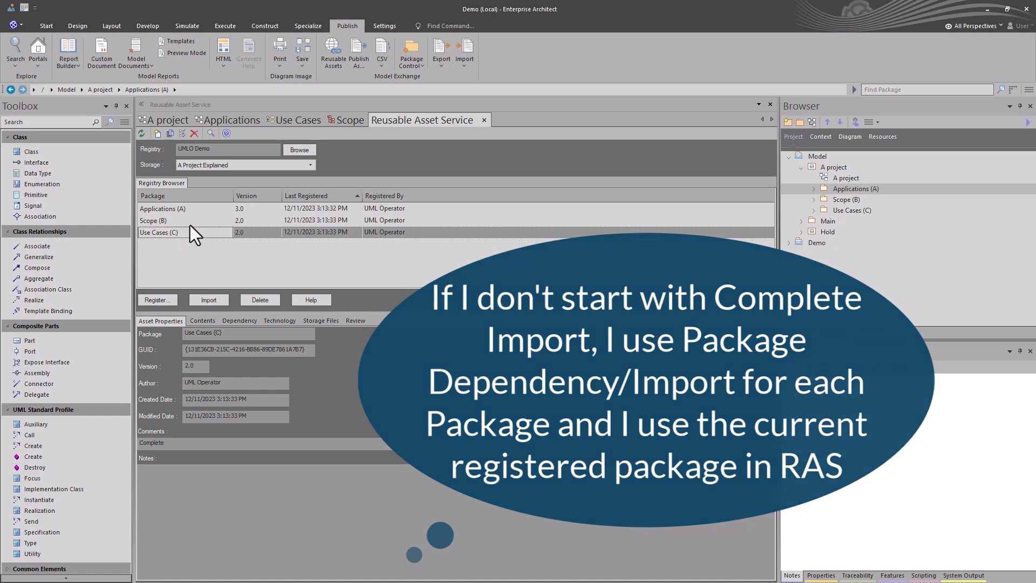
left_click(171, 222)
left_click(162, 229)
left_click(160, 222)
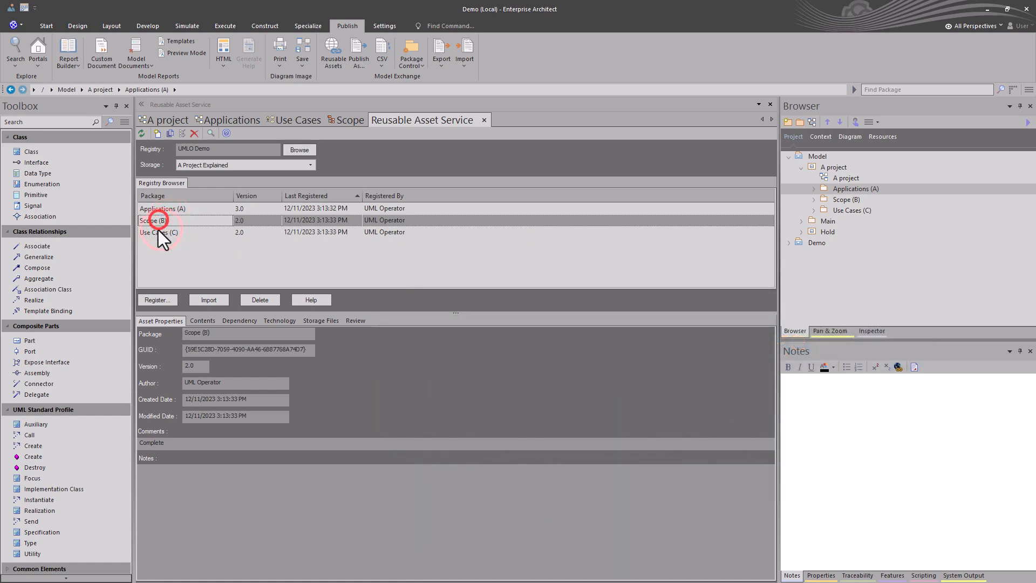
left_click(158, 230)
left_click(156, 222)
left_click(158, 208)
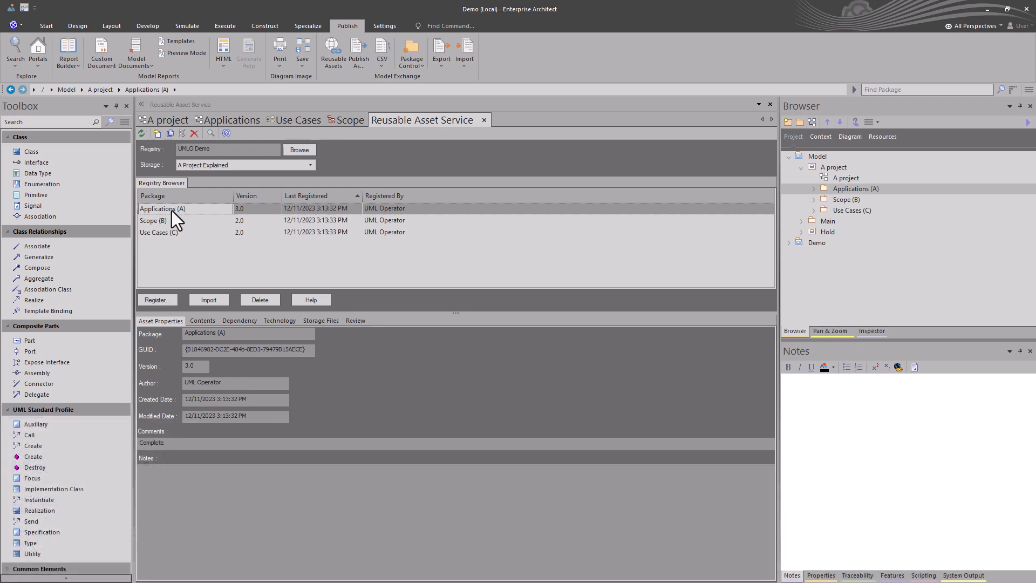
left_click(157, 221)
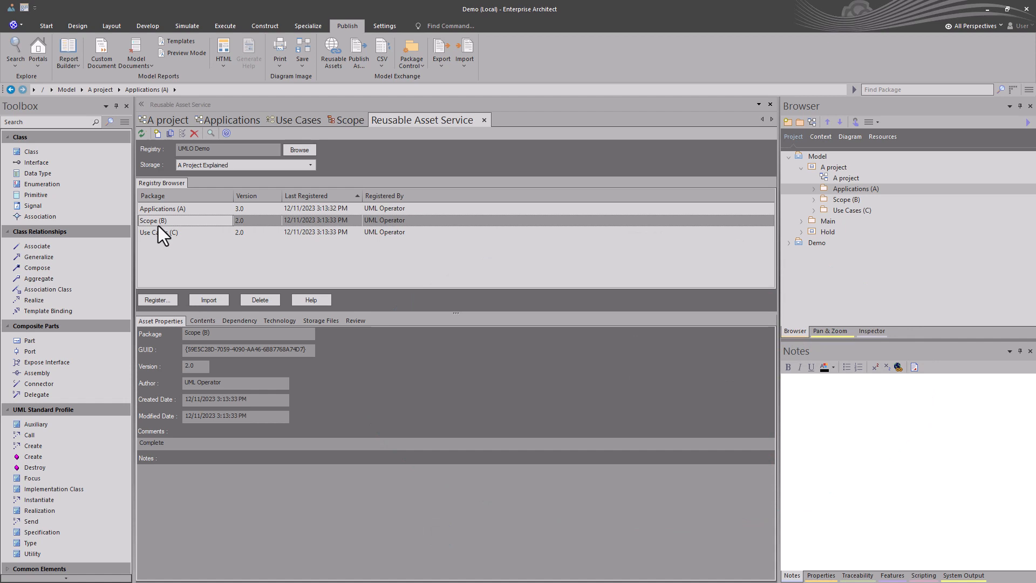
left_click(157, 234)
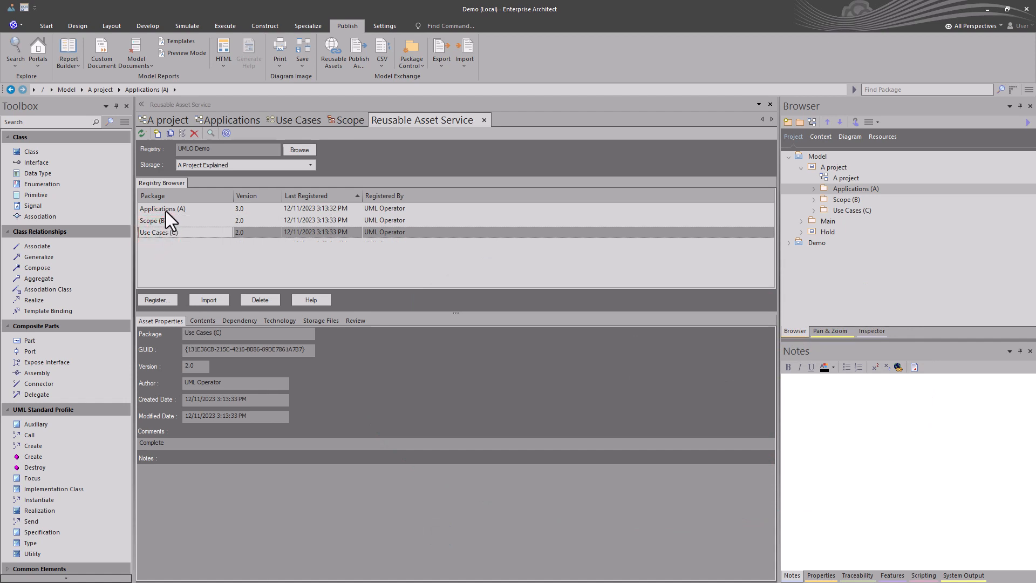
left_click(164, 209)
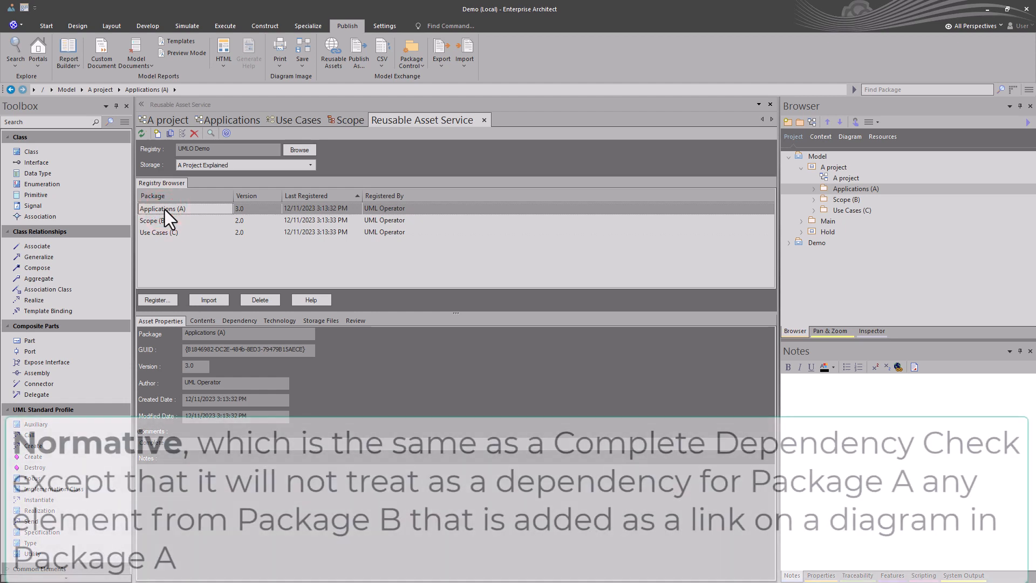
left_click(153, 222)
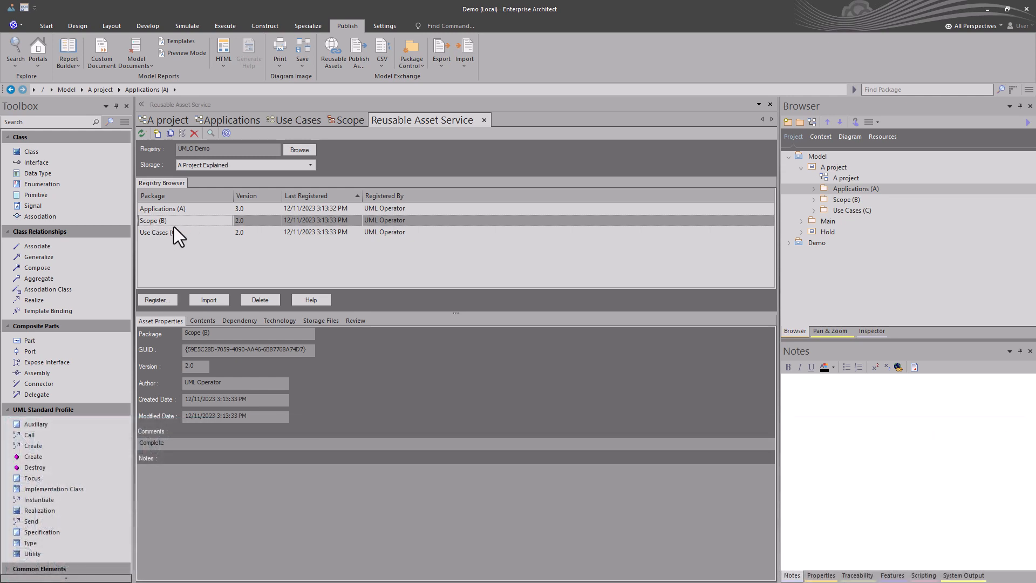
left_click(166, 235)
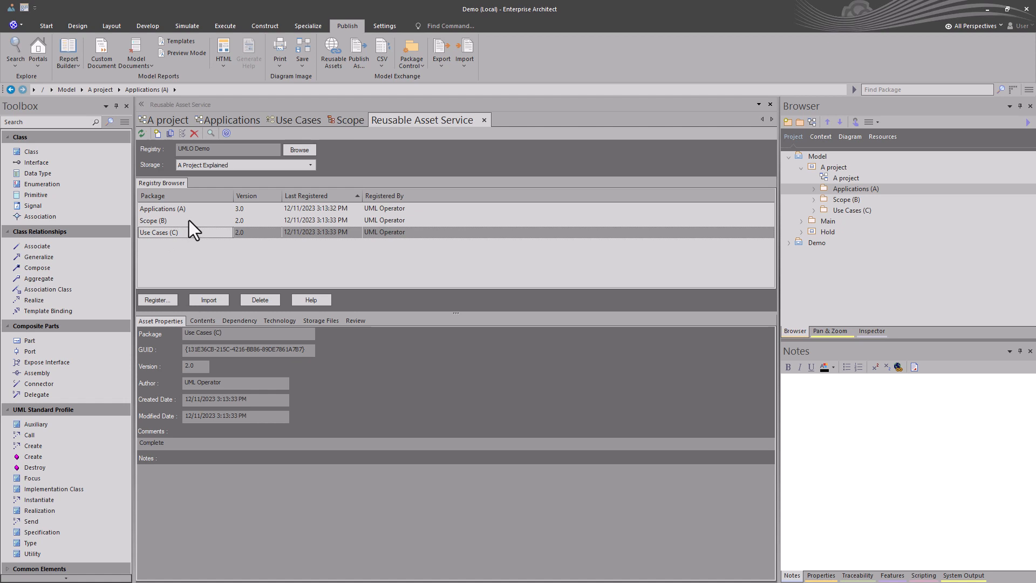
left_click(189, 219)
left_click(179, 208)
left_click(169, 221)
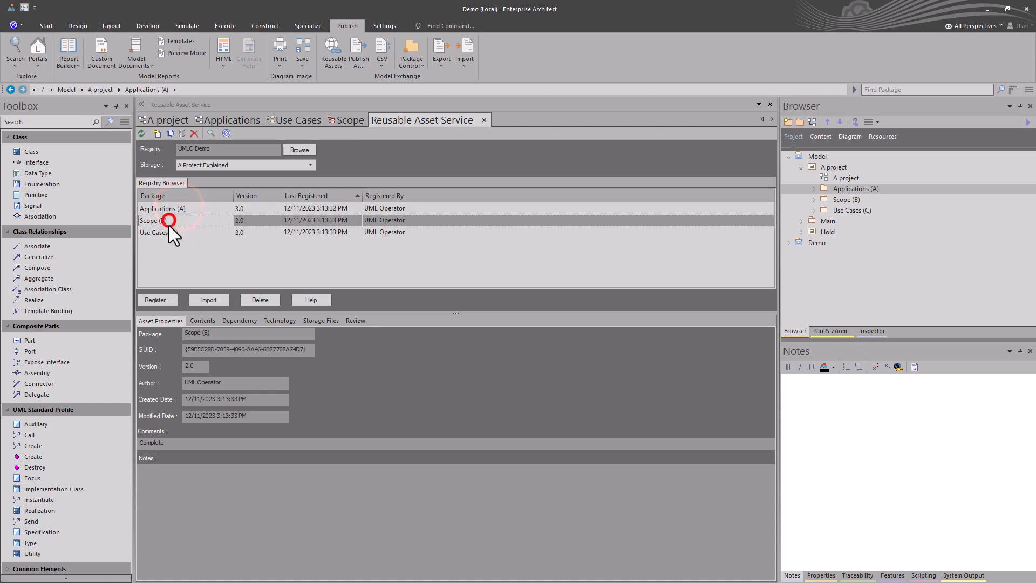
left_click(168, 232)
left_click(162, 220)
left_click(163, 211)
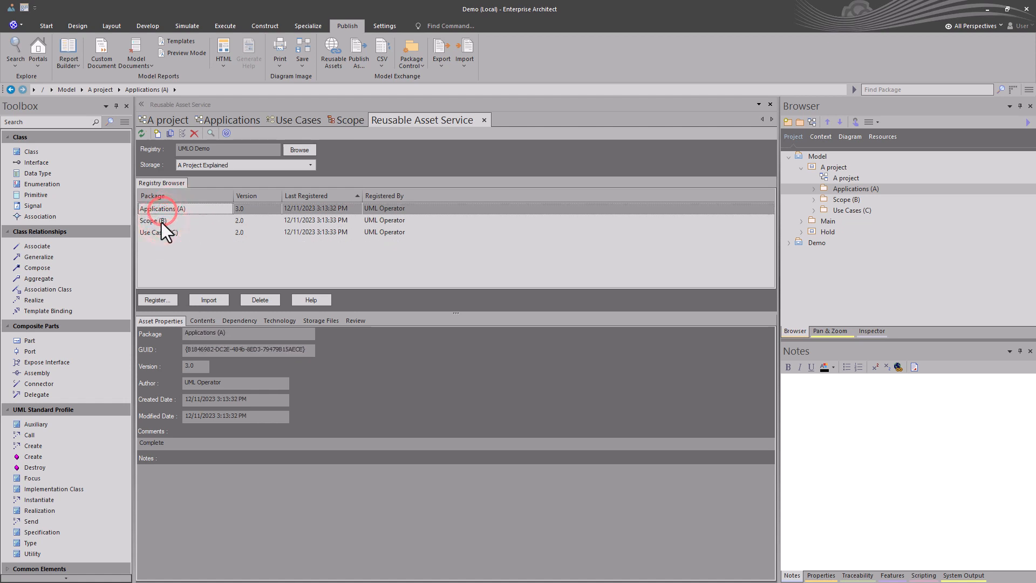
left_click(160, 221)
left_click(162, 232)
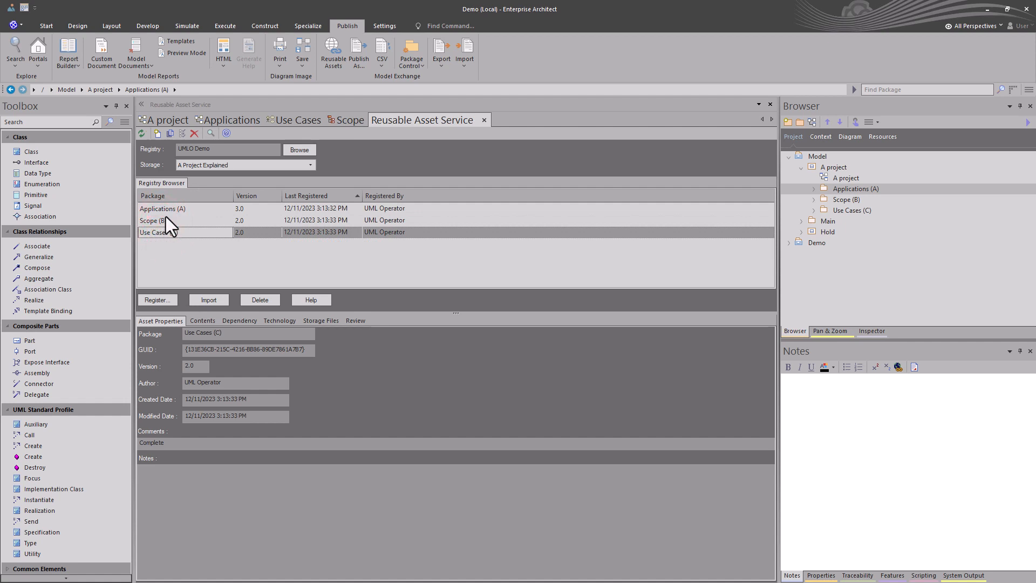
left_click(166, 210)
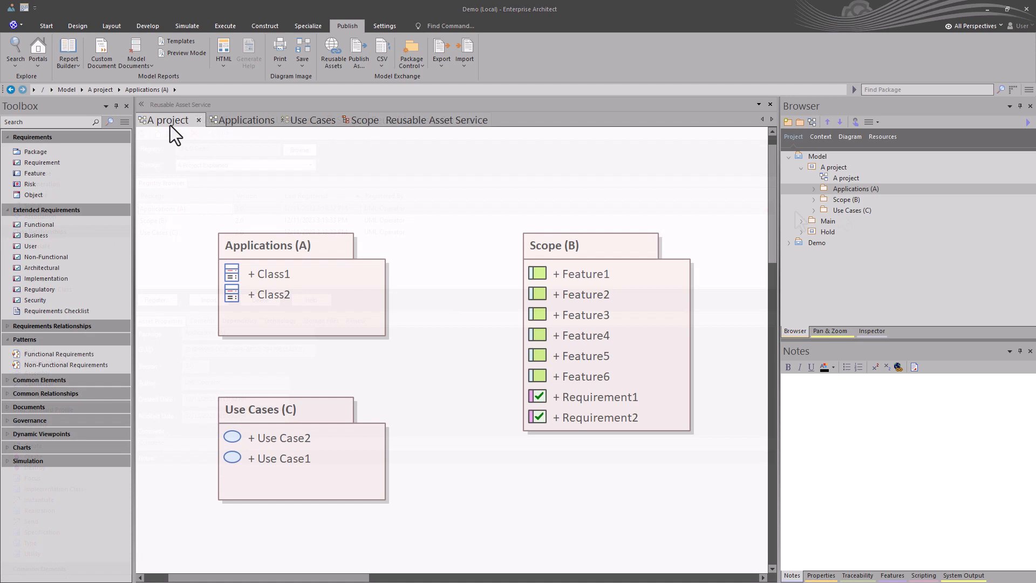
Look through the A project, Applications, Use Cases and Scope diagrams, and return to the Reusable Asset Service registry
left_click(222, 123)
left_click(313, 120)
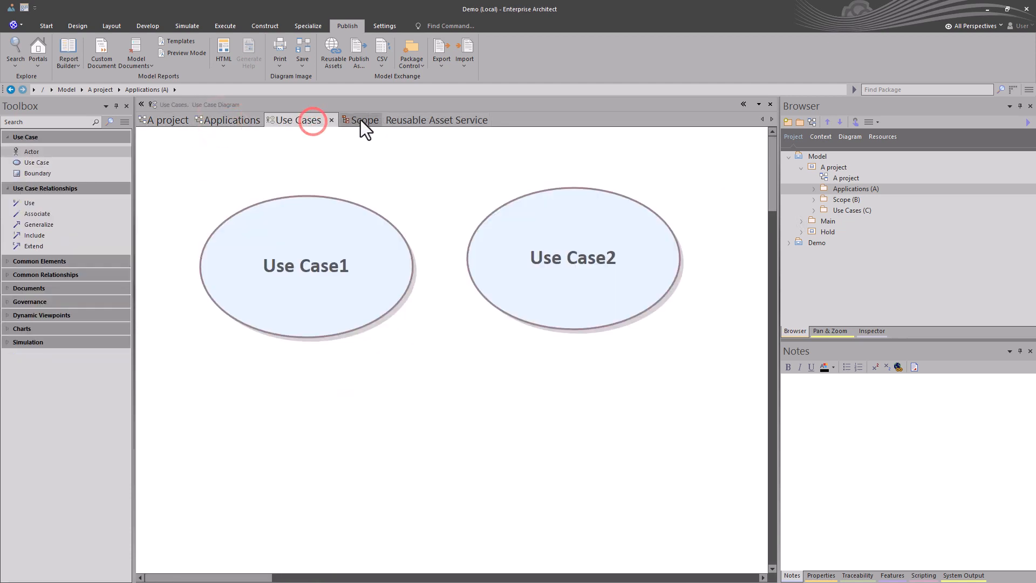
left_click(360, 120)
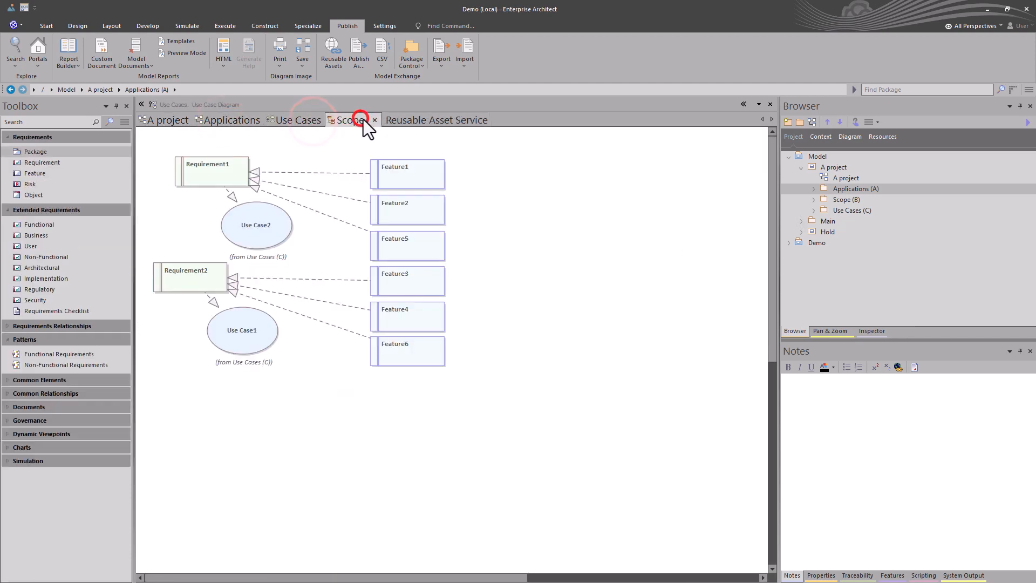
left_click(410, 122)
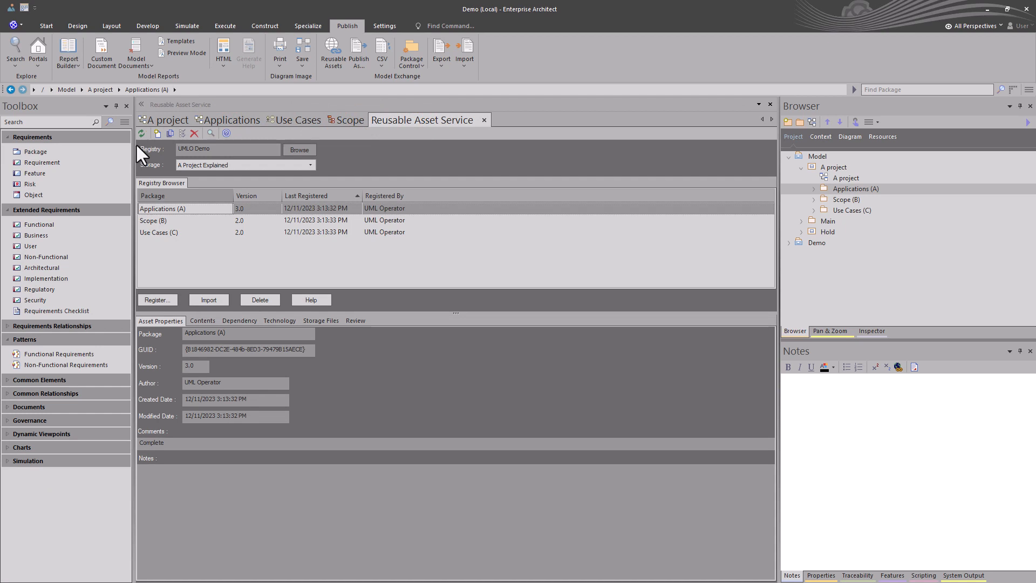
left_click(164, 122)
left_click(226, 122)
left_click(303, 123)
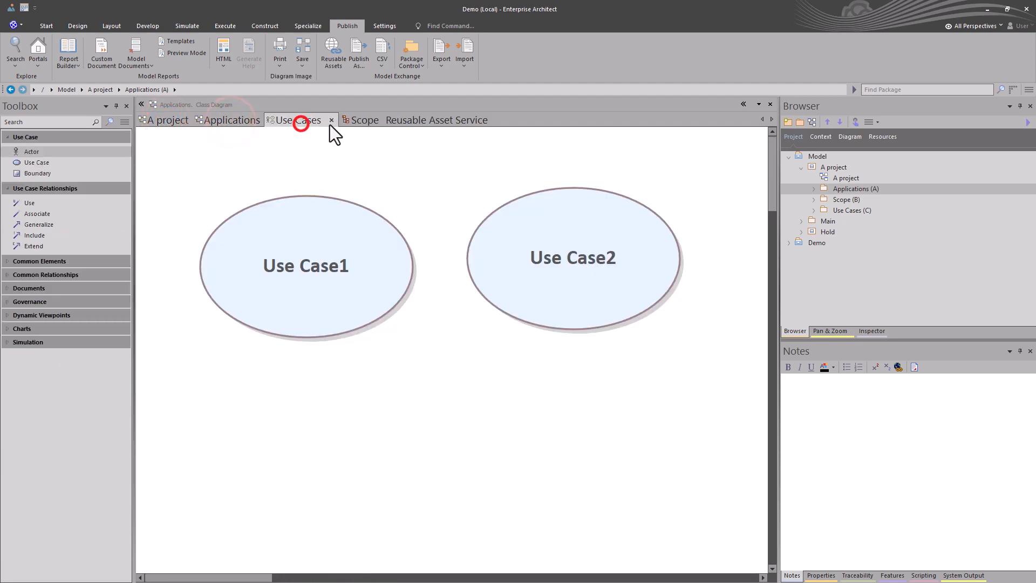
left_click(354, 123)
left_click(398, 122)
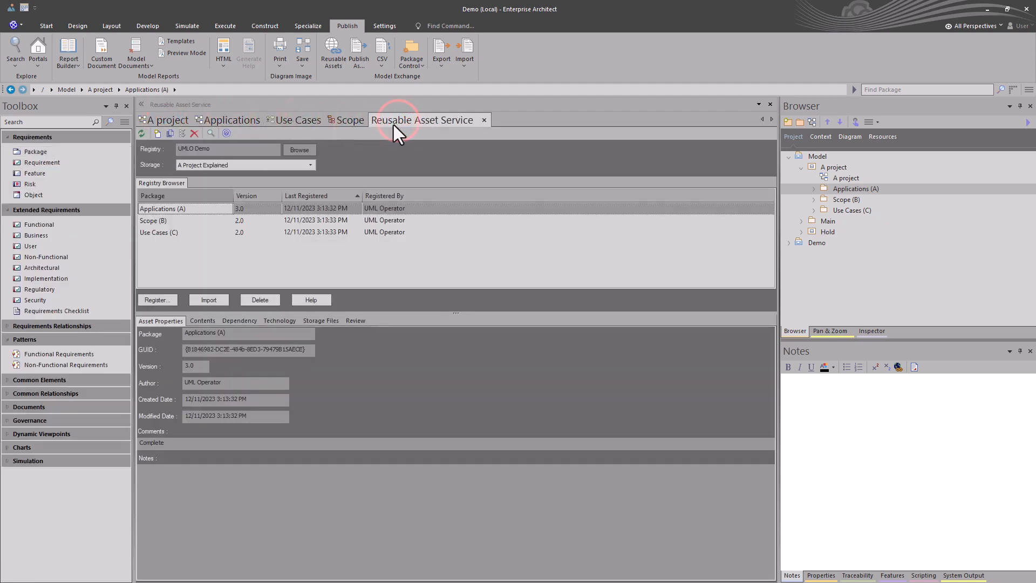